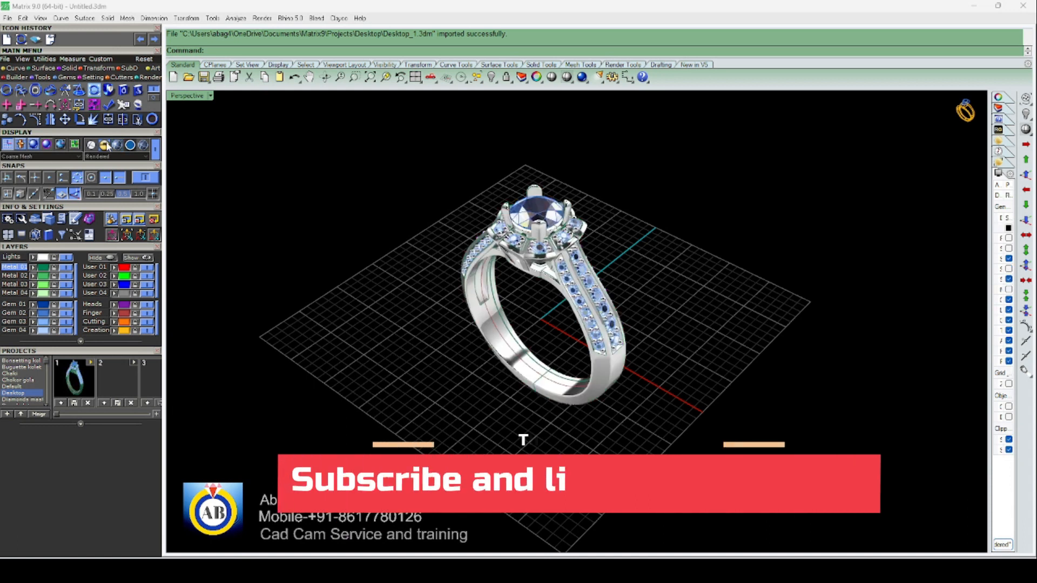
Switch the ring's perspective view to Shaded display mode
scroll(559, 296, up, 3)
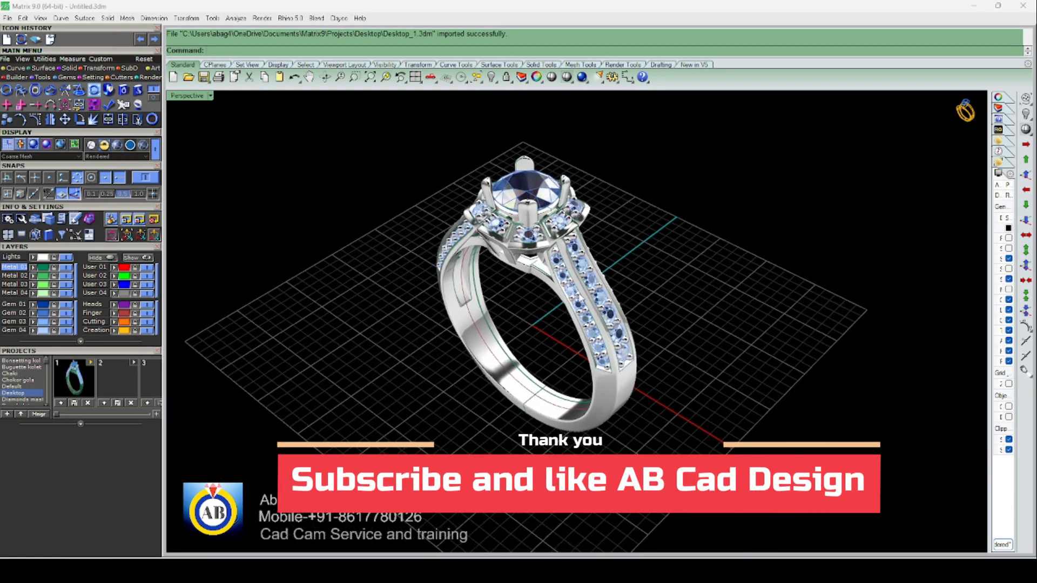
click(1008, 279)
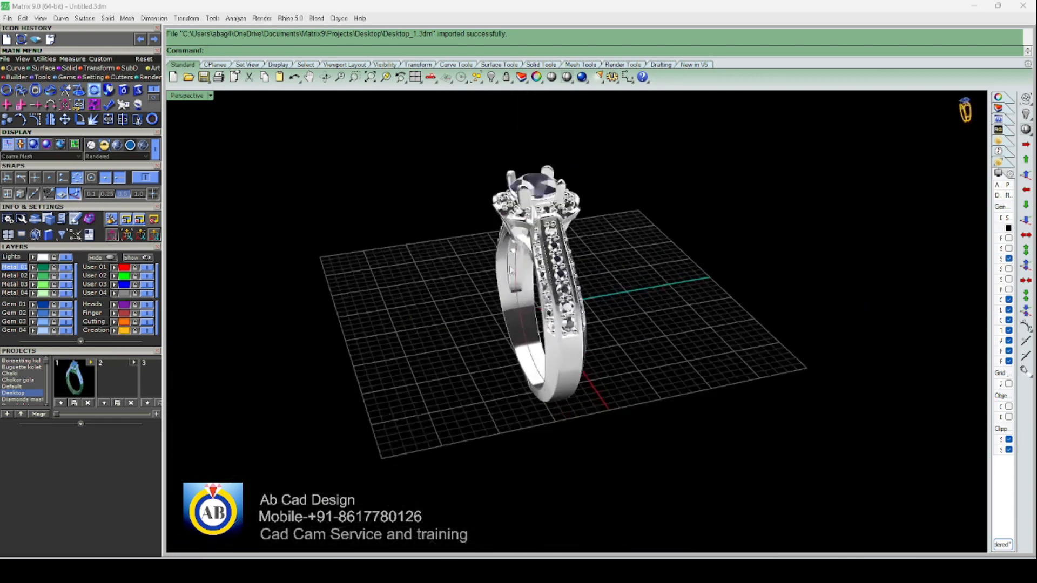
mouse_move(511, 270)
right_down()
mouse_move(541, 274)
mouse_move(712, 232)
mouse_move(752, 236)
mouse_move(745, 282)
mouse_move(512, 258)
right_up()
scroll(511, 258, down, 5)
scroll(511, 257, up, 5)
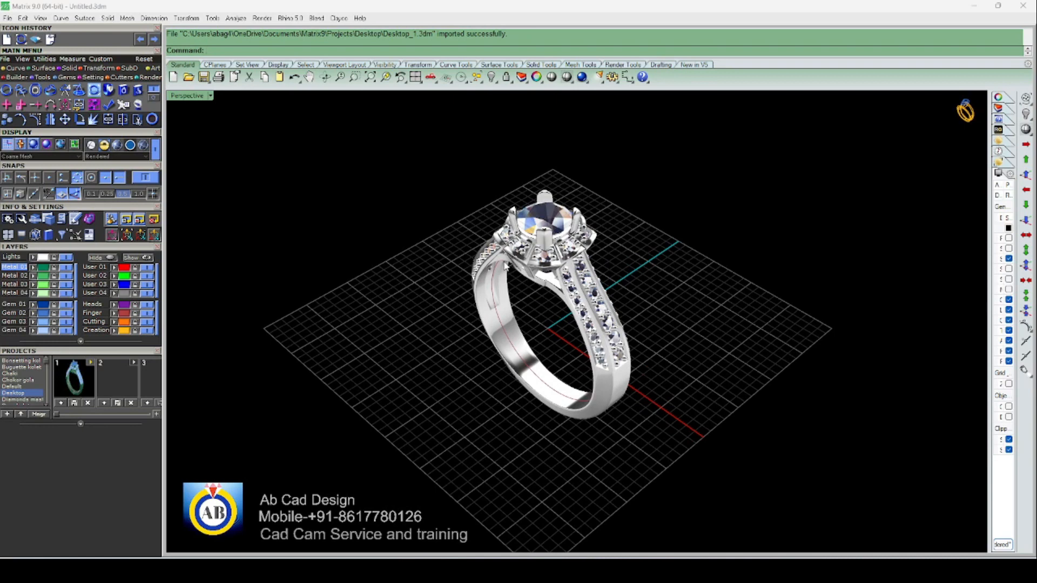
key(ctrl+alt+s)
scroll(507, 260, down, 2)
mouse_move(506, 259)
right_down()
mouse_move(520, 260)
mouse_move(520, 278)
right_up()
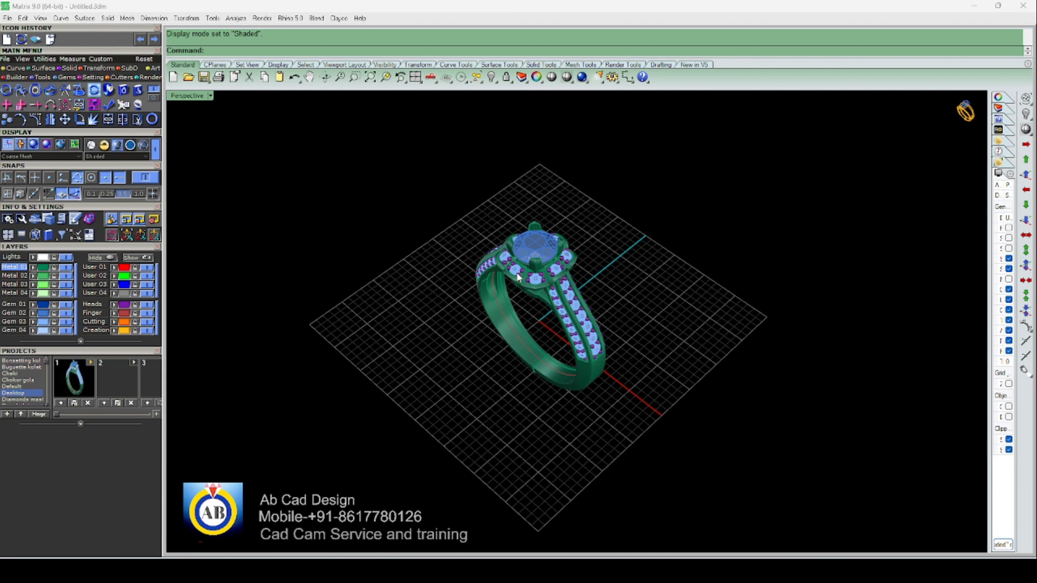
Examine the shaded ring's head, gem-set shoulders and plain lower band from several angles
scroll(546, 313, up, 4)
scroll(543, 312, down, 4)
right_drag(545, 310, 465, 297)
scroll(509, 290, down, 5)
scroll(546, 292, up, 8)
scroll(559, 291, down, 5)
scroll(531, 290, up, 7)
scroll(531, 290, down, 5)
mouse_move(532, 291)
right_down()
mouse_move(455, 310)
mouse_move(510, 303)
mouse_move(508, 316)
mouse_move(595, 260)
mouse_move(624, 264)
mouse_move(516, 299)
mouse_move(523, 326)
mouse_move(456, 319)
mouse_move(551, 287)
mouse_move(536, 307)
right_up()
scroll(511, 302, down, 6)
scroll(510, 302, up, 6)
scroll(520, 315, down, 2)
scroll(520, 316, up, 2)
scroll(523, 313, down, 4)
Highlight all parts of the ring with a window selection, clear it, and check the model from different sides
drag(391, 225, 710, 477)
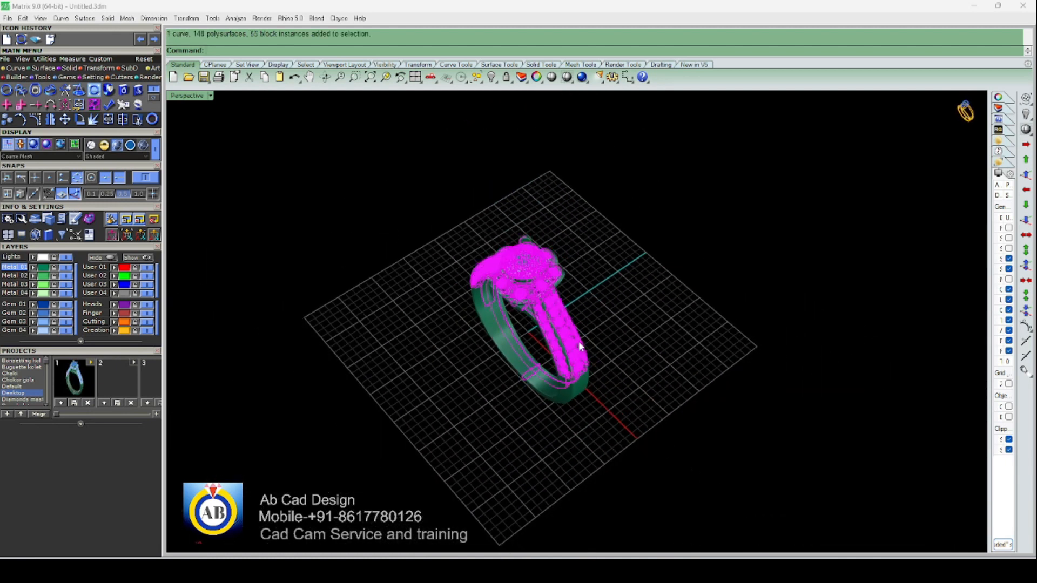
click(635, 348)
right_drag(635, 348, 611, 300)
right_drag(699, 274, 588, 262)
scroll(548, 265, down, 2)
drag(324, 155, 614, 414)
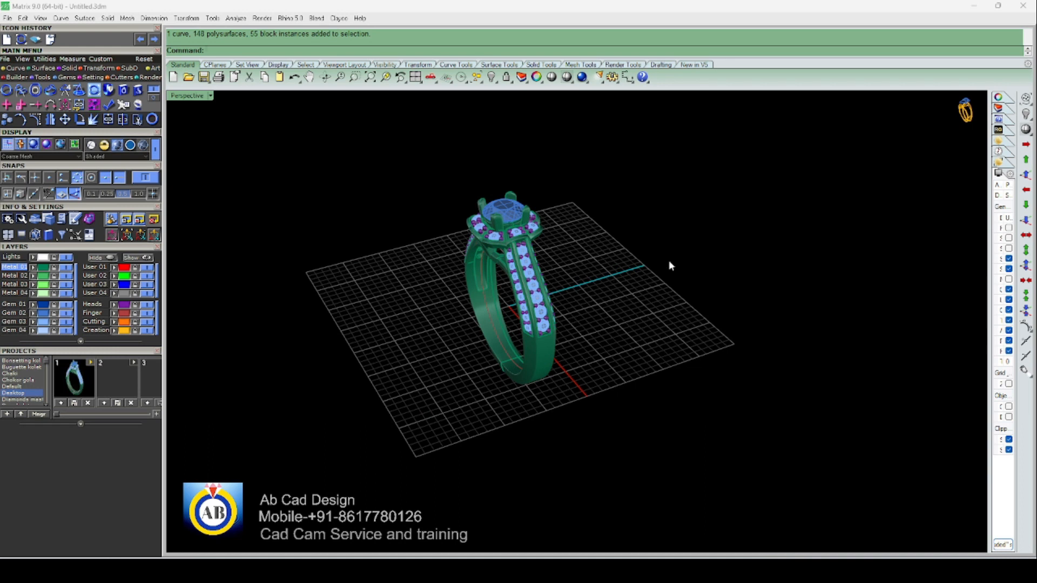
right_drag(690, 258, 601, 263)
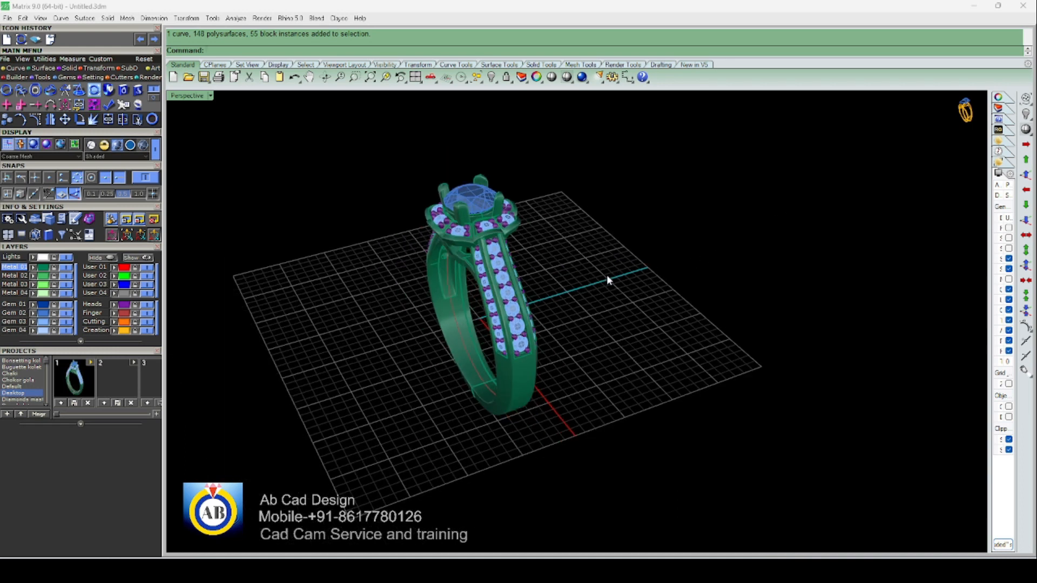
scroll(605, 278, down, 3)
scroll(558, 279, up, 5)
right_drag(558, 279, 612, 274)
scroll(602, 280, up, 3)
scroll(613, 274, down, 7)
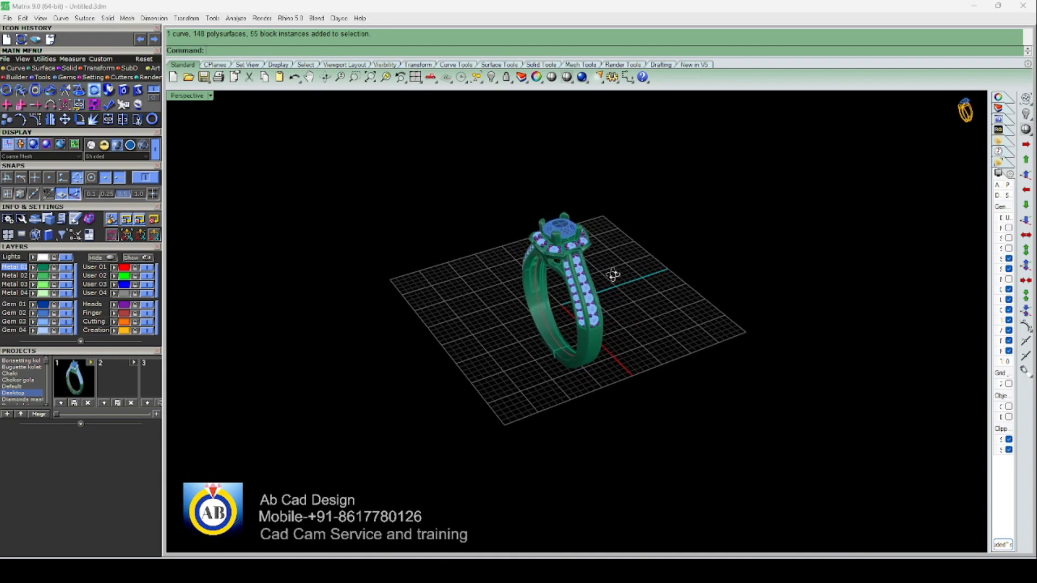
drag(432, 179, 686, 401)
scroll(626, 328, up, 8)
click(626, 327)
Inspect the ring's stone-set shoulders and shank up close and from a distance
scroll(605, 328, down, 9)
right_drag(605, 328, 616, 329)
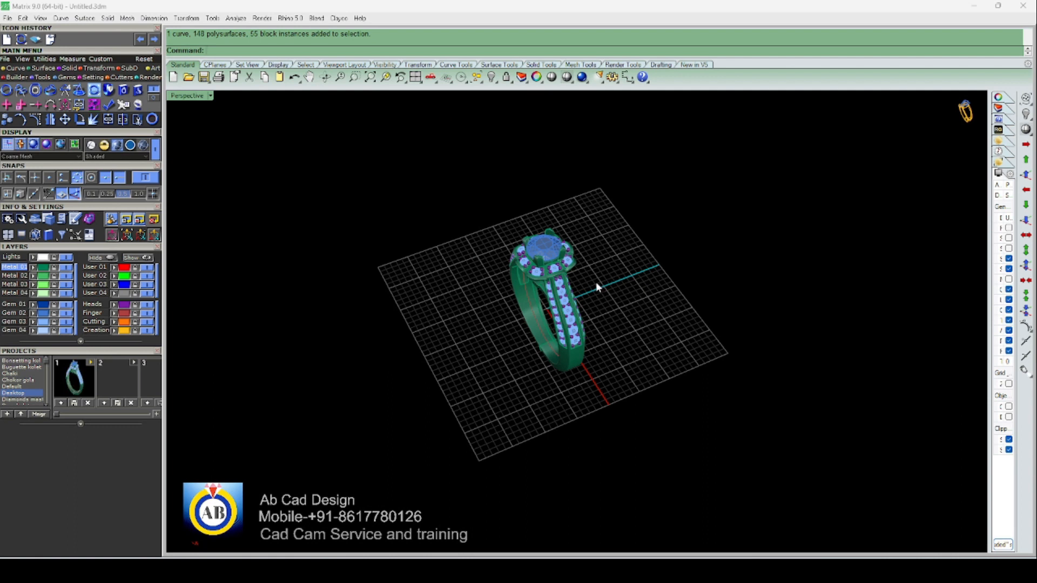
scroll(597, 282, up, 1)
right_drag(609, 300, 582, 280)
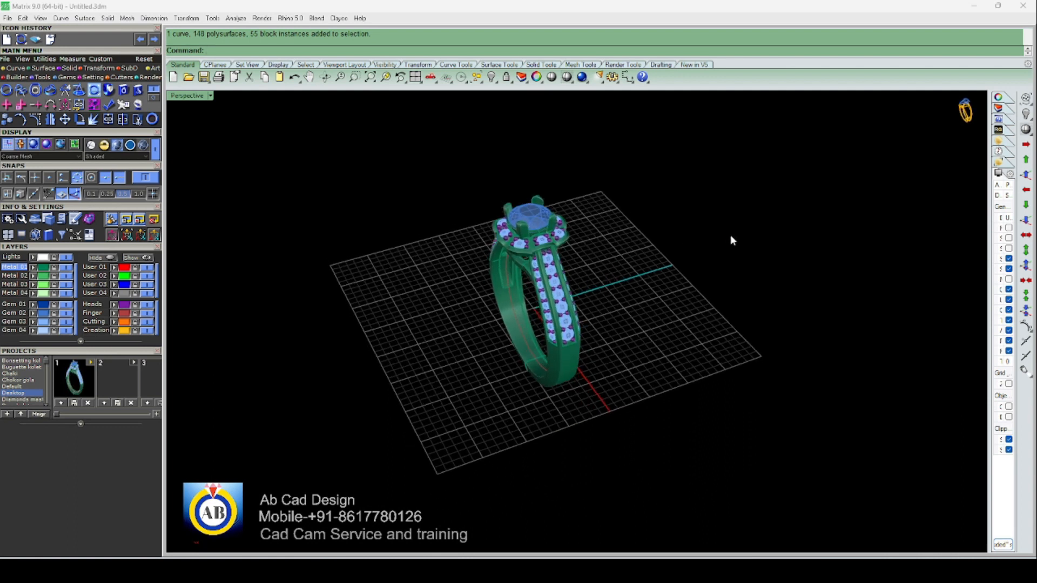
mouse_move(627, 282)
right_down()
mouse_move(699, 243)
mouse_move(595, 264)
mouse_move(624, 266)
mouse_move(614, 273)
right_up()
scroll(594, 263, up, 4)
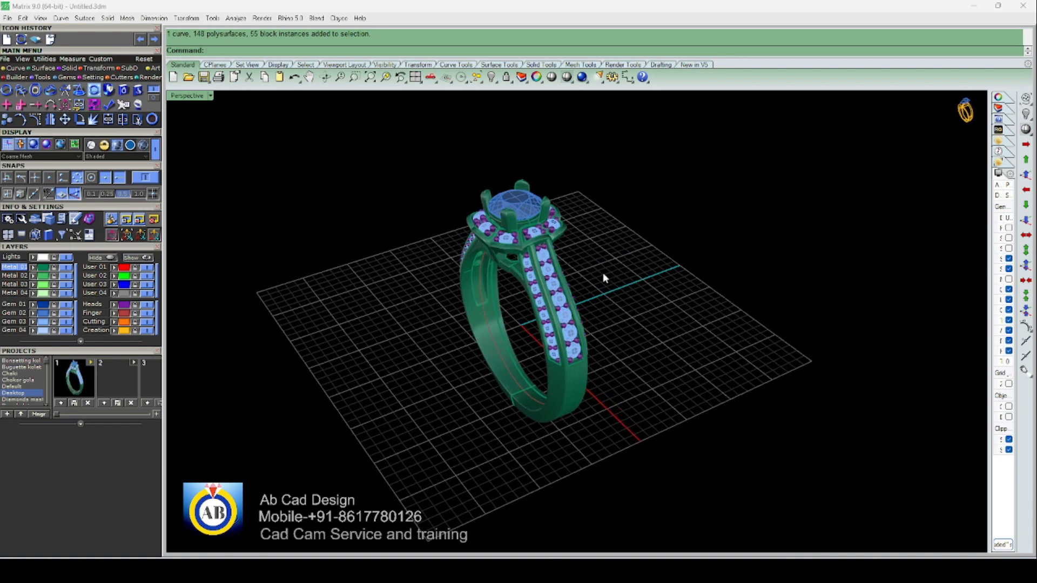
scroll(599, 274, down, 2)
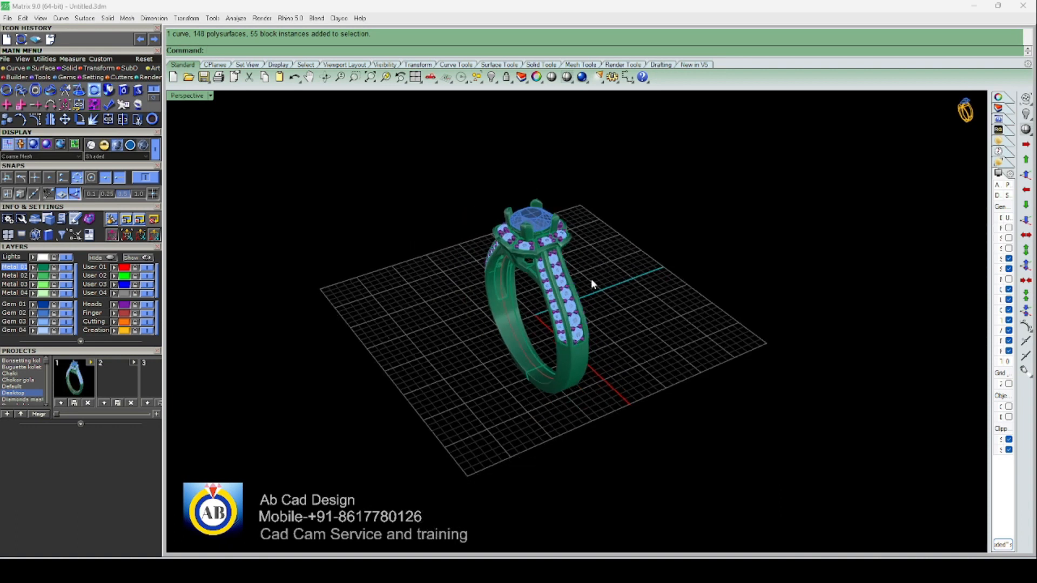
right_drag(589, 279, 618, 287)
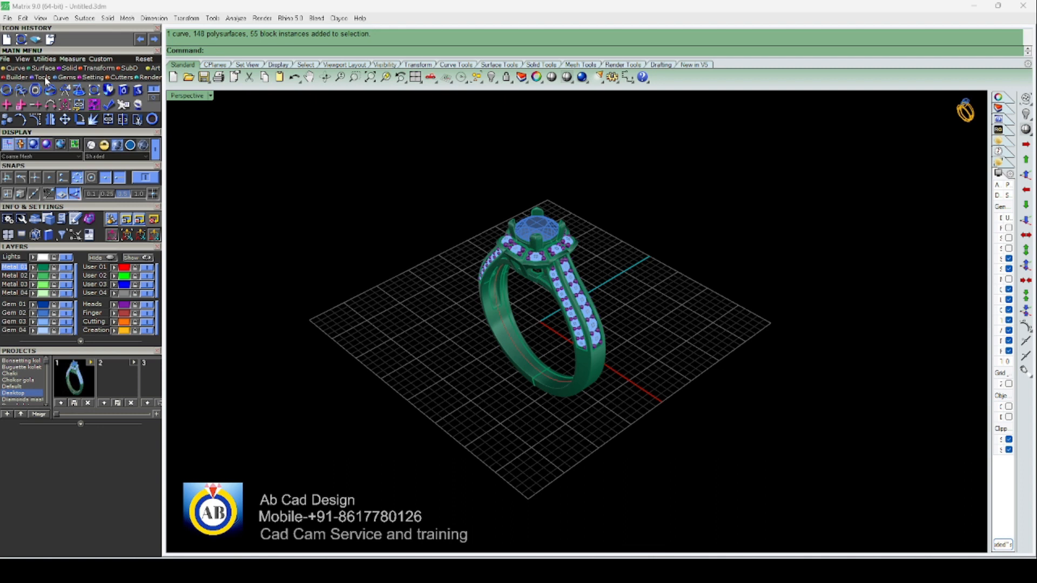
Open the Ring Resizer, select the entire ring and load it as the model to resize
click(94, 90)
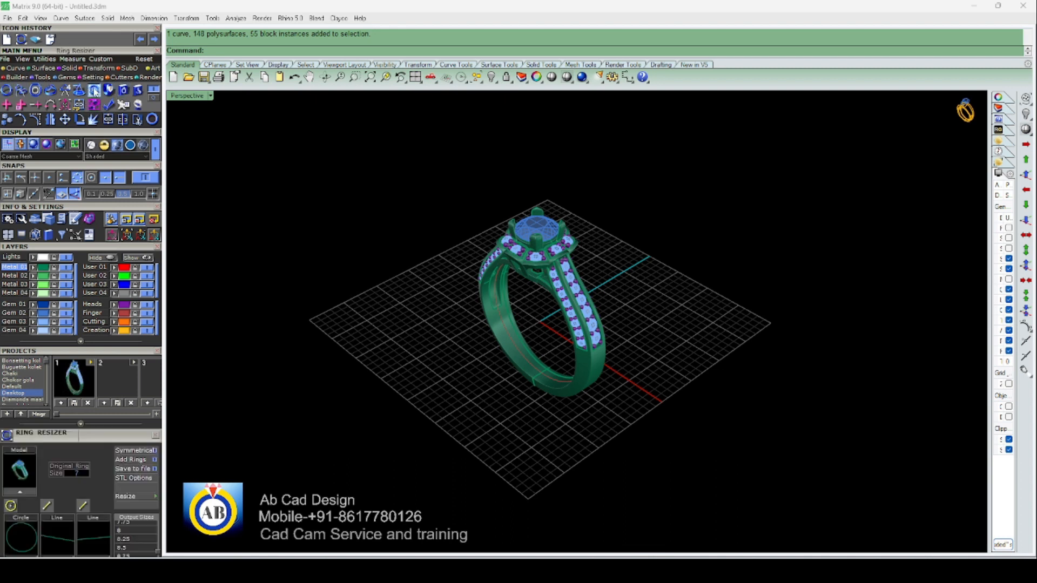
click(113, 352)
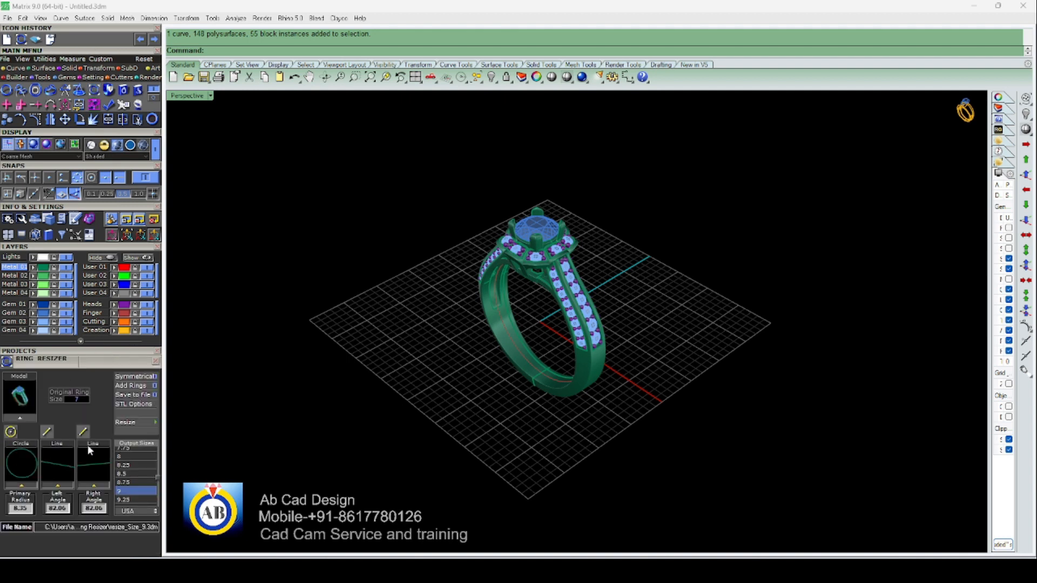
scroll(506, 333, down, 6)
mouse_move(510, 335)
right_down()
mouse_move(548, 332)
mouse_move(571, 313)
mouse_move(520, 325)
right_up()
scroll(549, 331, up, 4)
drag(328, 182, 758, 457)
scroll(525, 339, up, 3)
scroll(525, 339, down, 3)
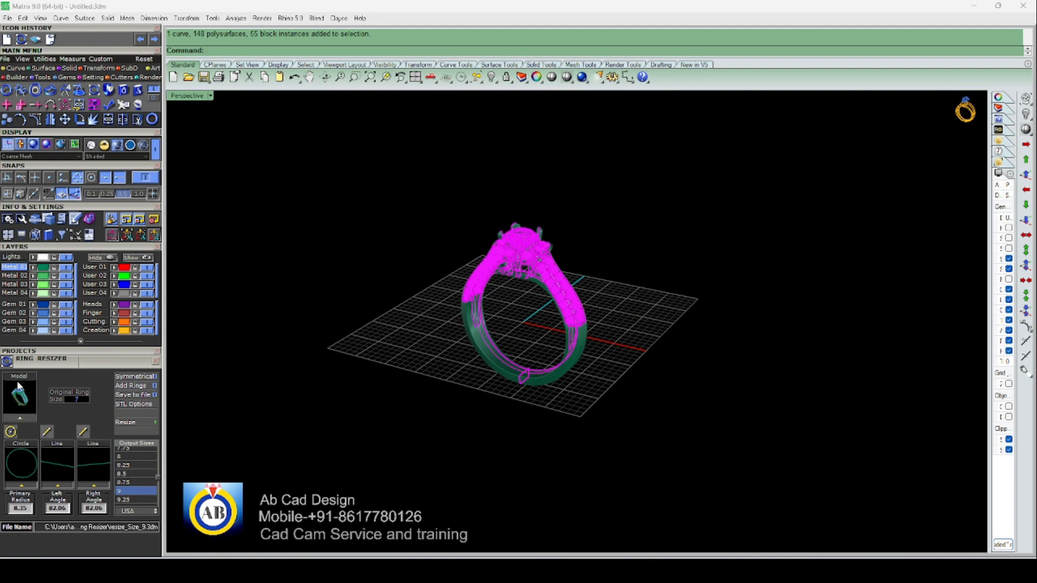
click(20, 419)
Review the loaded ring, the original ring size and the list of available output sizes
scroll(526, 356, up, 5)
scroll(526, 355, down, 4)
mouse_move(526, 355)
right_down()
mouse_move(497, 368)
mouse_move(547, 358)
right_up()
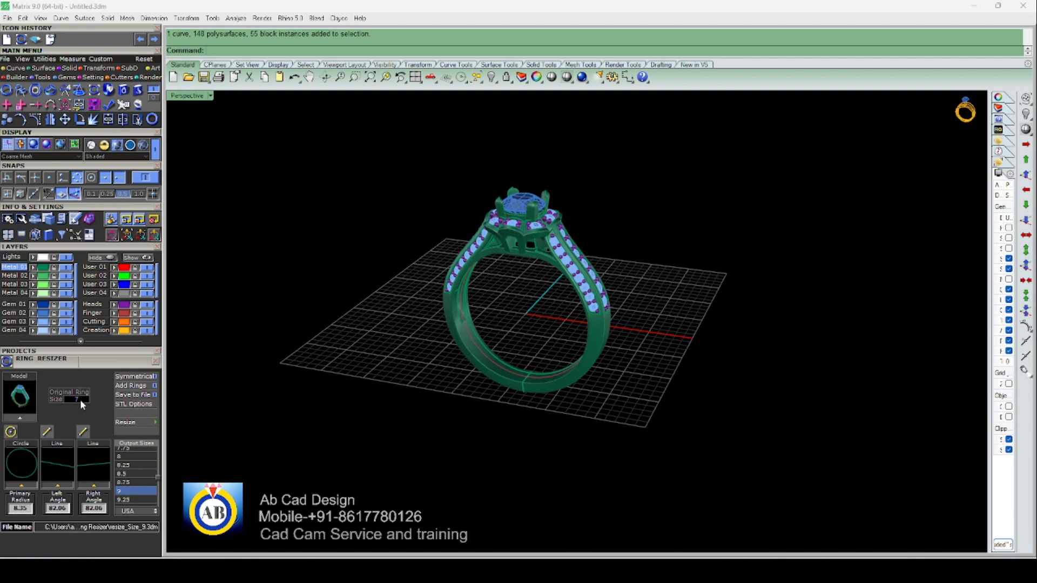
right_drag(320, 346, 449, 360)
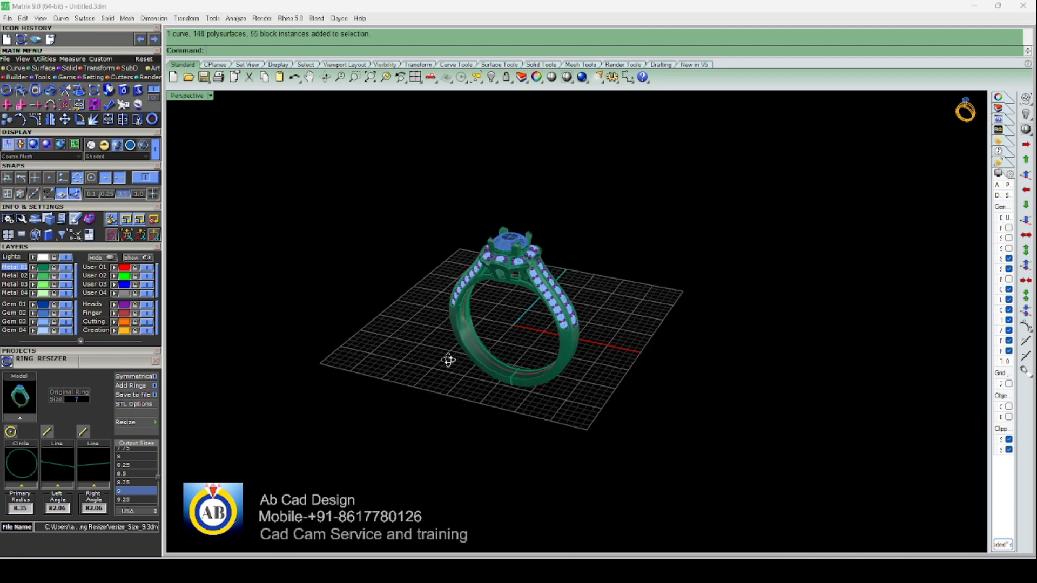
drag(335, 179, 647, 430)
click(646, 429)
scroll(480, 344, up, 4)
scroll(532, 336, down, 2)
right_drag(533, 335, 497, 350)
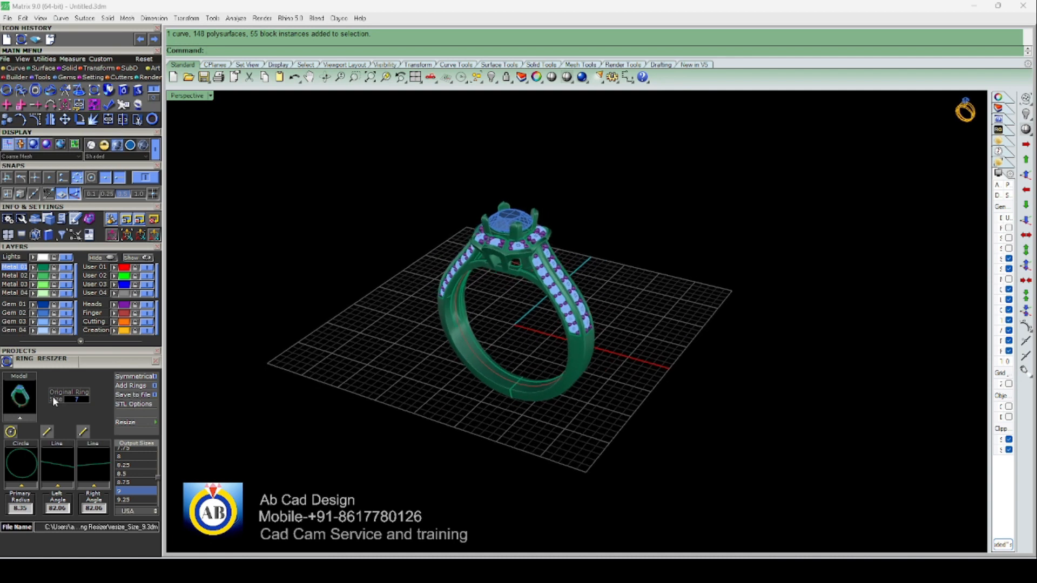
drag(158, 489, 162, 447)
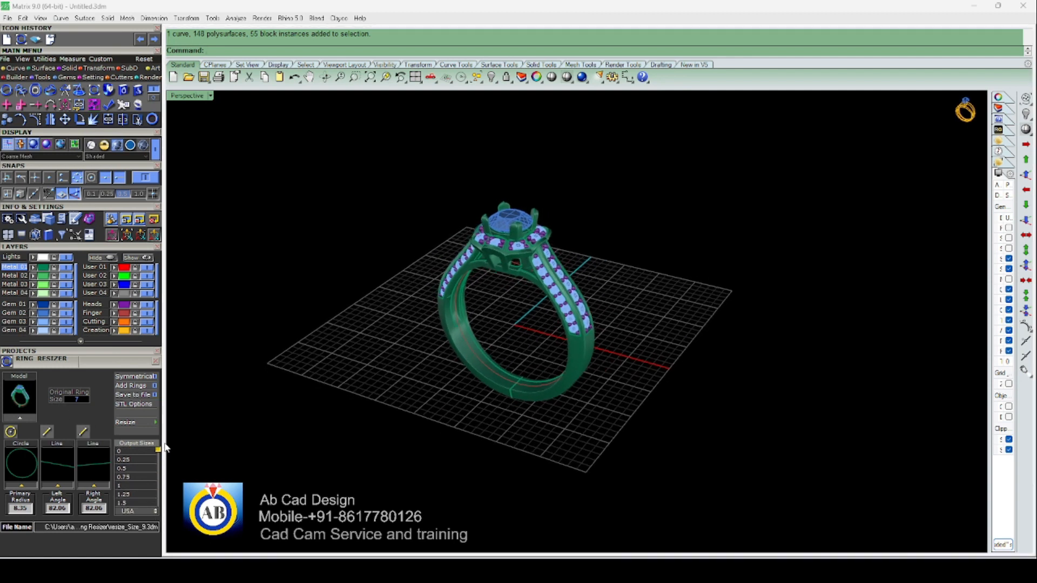
right_drag(525, 376, 489, 375)
right_drag(438, 402, 453, 393)
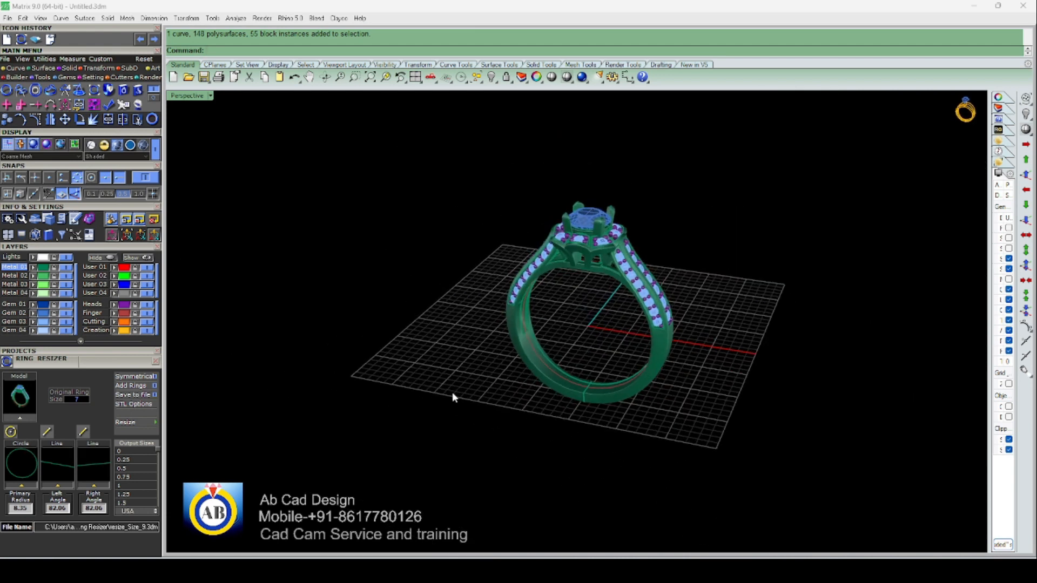
Show the ring in the Front view with Shaded display mode
key(ctrl+F2)
scroll(501, 364, down, 10)
scroll(500, 364, up, 4)
mouse_move(523, 359)
right_down()
mouse_move(497, 361)
mouse_move(514, 338)
right_up()
key(ctrl+alt+s)
scroll(510, 360, up, 2)
scroll(519, 336, up, 2)
scroll(517, 335, down, 3)
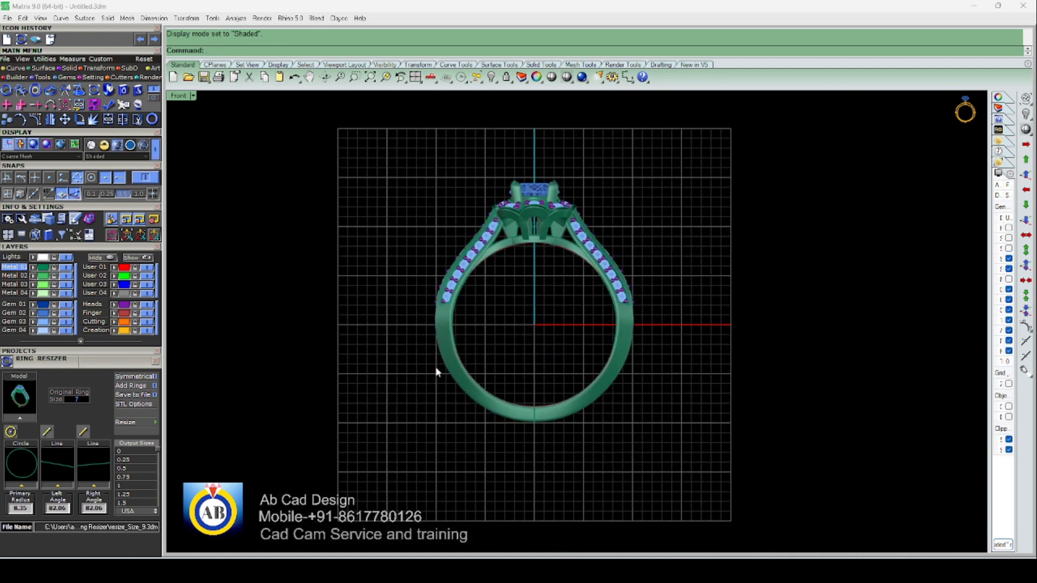
Define the resizer's primary circle from the ring's centre to the inner bottom edge of the band, with a radius of about 8.39
click(11, 431)
click(534, 325)
scroll(545, 348, up, 2)
right_drag(546, 349, 550, 307)
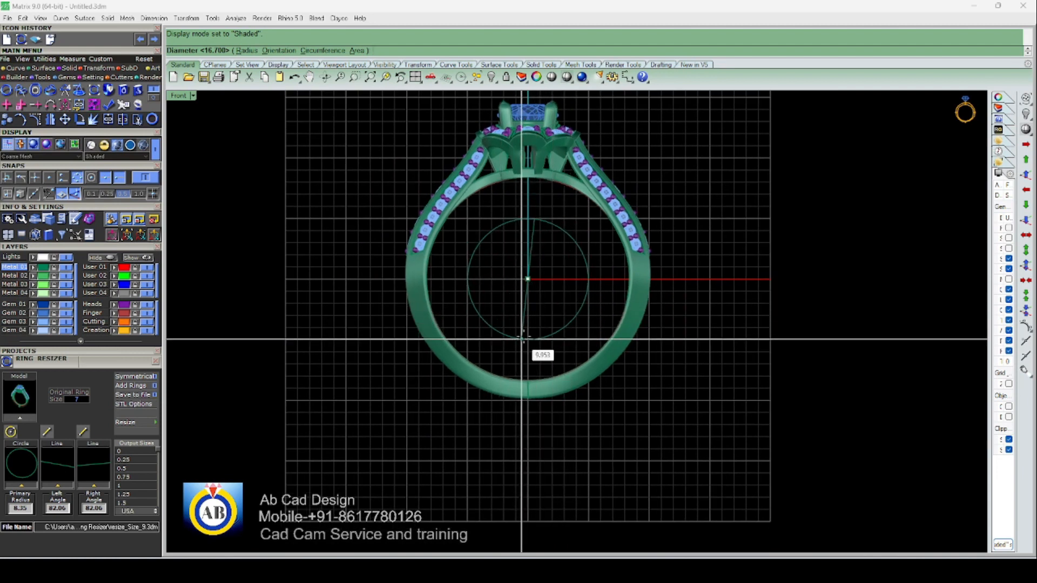
scroll(525, 347, up, 2)
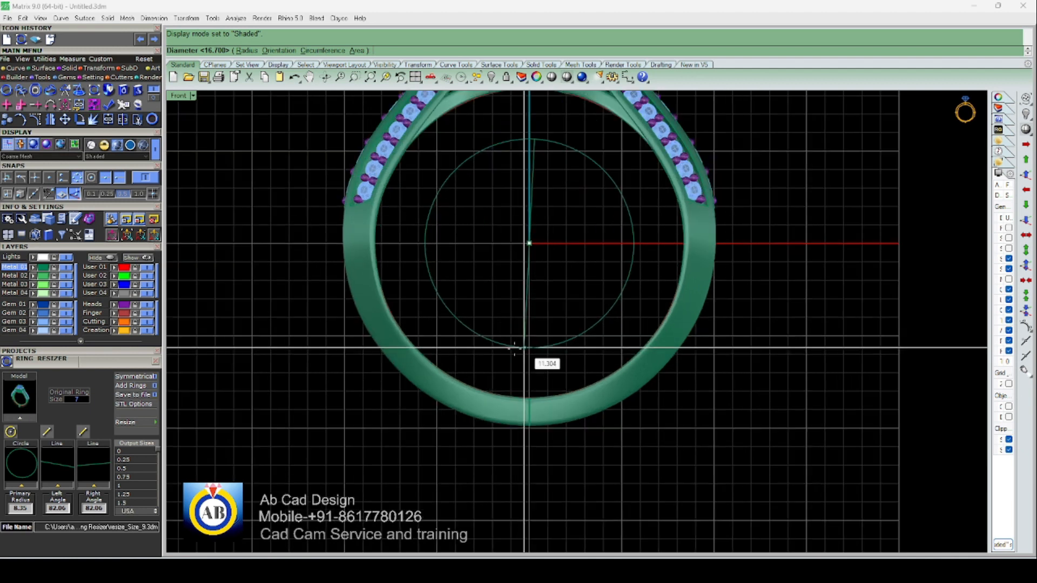
scroll(527, 349, down, 2)
scroll(529, 351, up, 1)
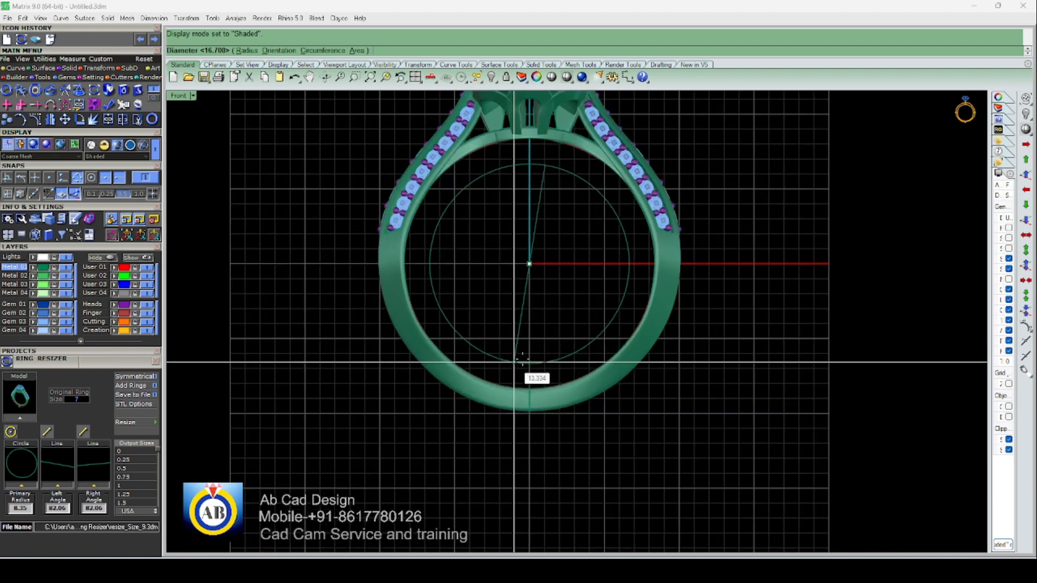
scroll(527, 349, down, 2)
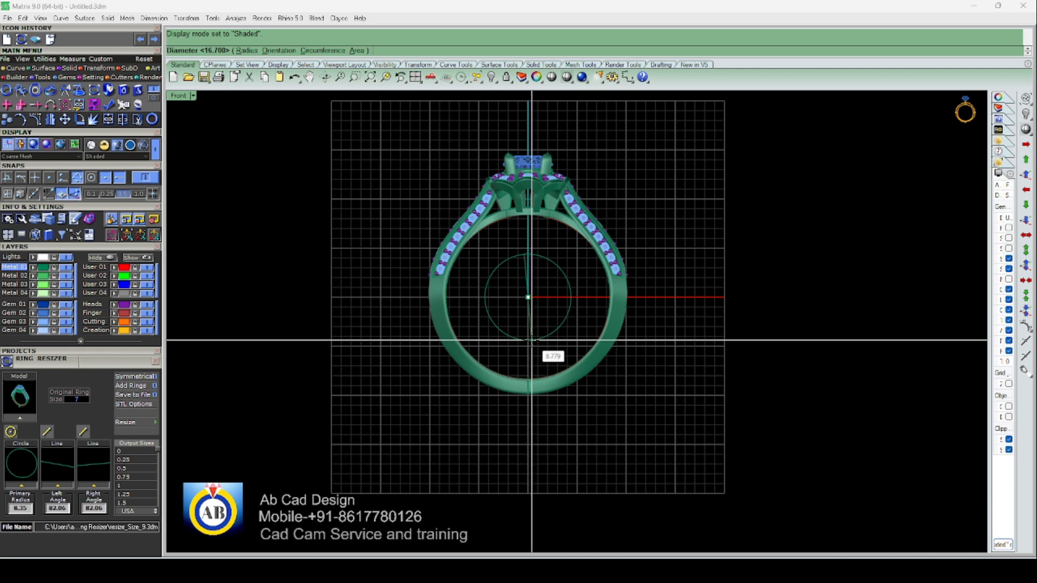
scroll(524, 347, up, 1)
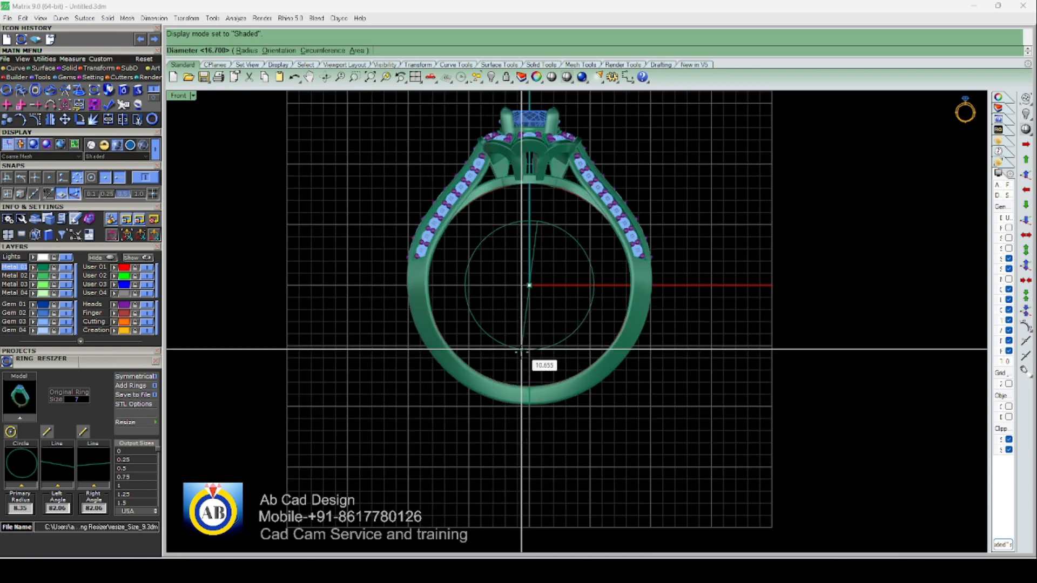
click(529, 387)
scroll(543, 354, down, 2)
right_drag(506, 366, 541, 359)
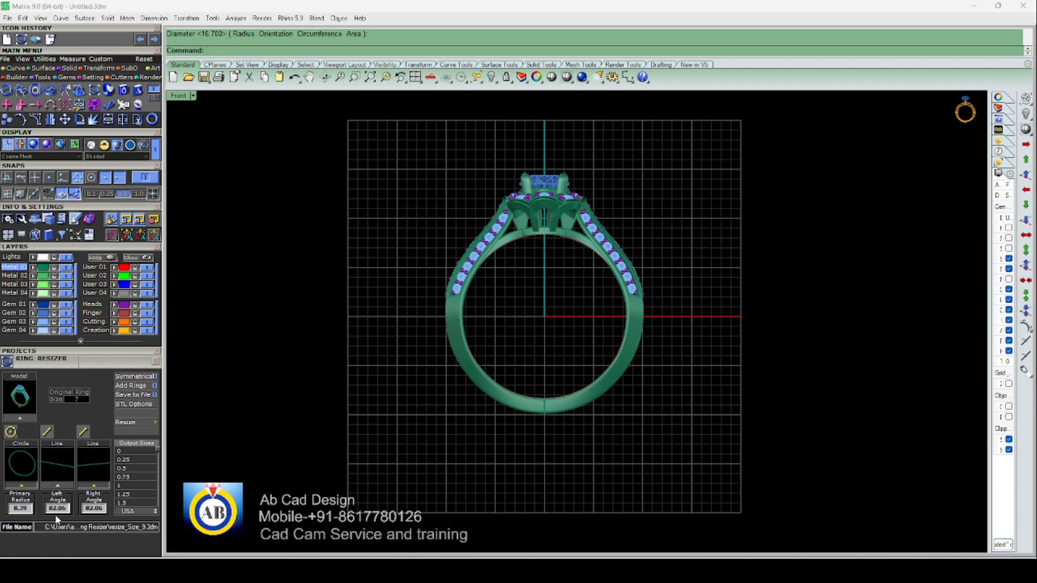
Redefine the resizer's angle lines symmetrically from the ring's centre to just below the shank's lowest gems, at an angle of about 81.98
click(47, 432)
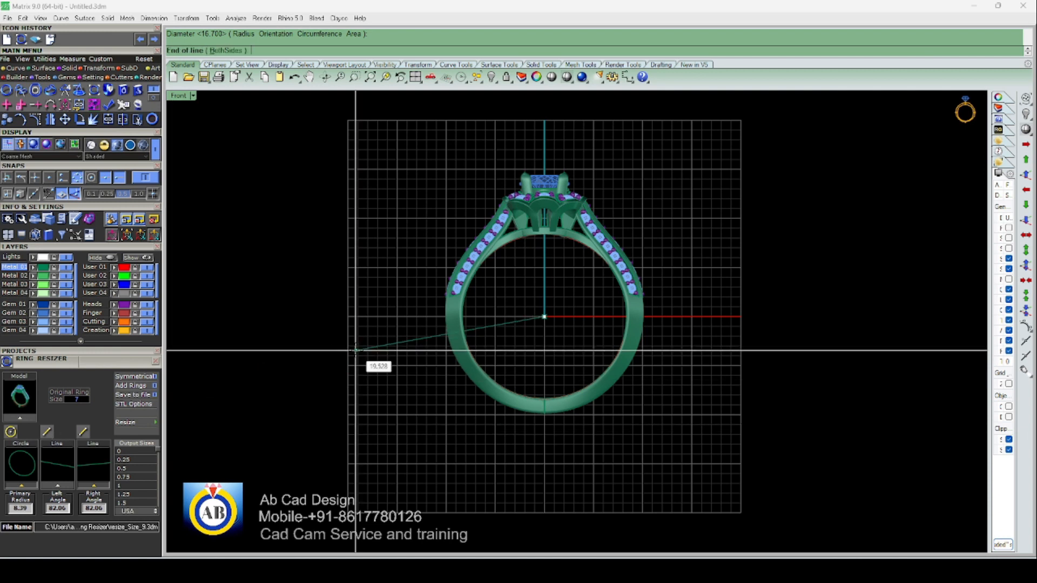
scroll(498, 318, up, 2)
scroll(497, 318, down, 2)
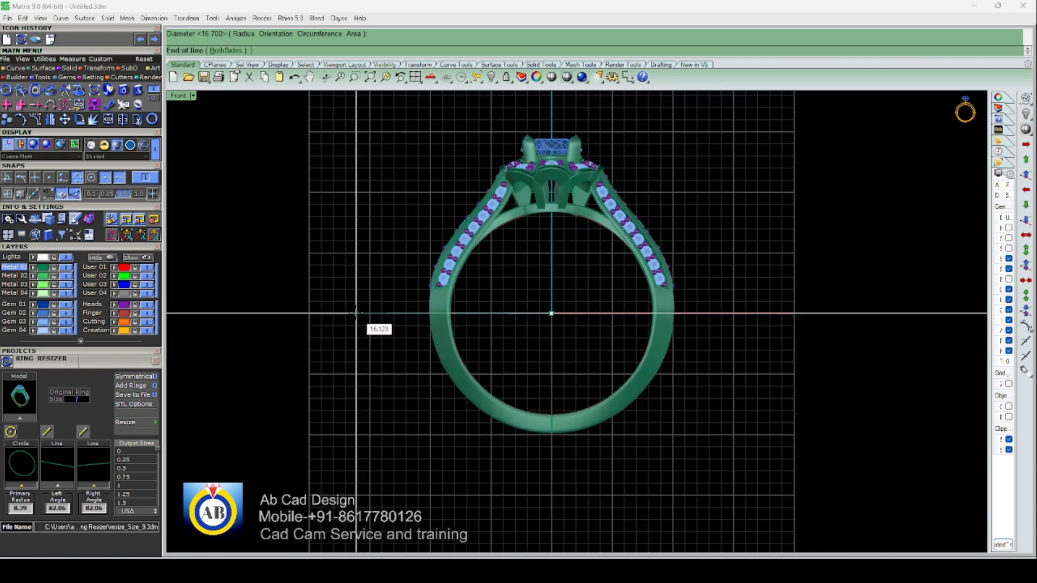
scroll(374, 310, up, 2)
click(99, 329)
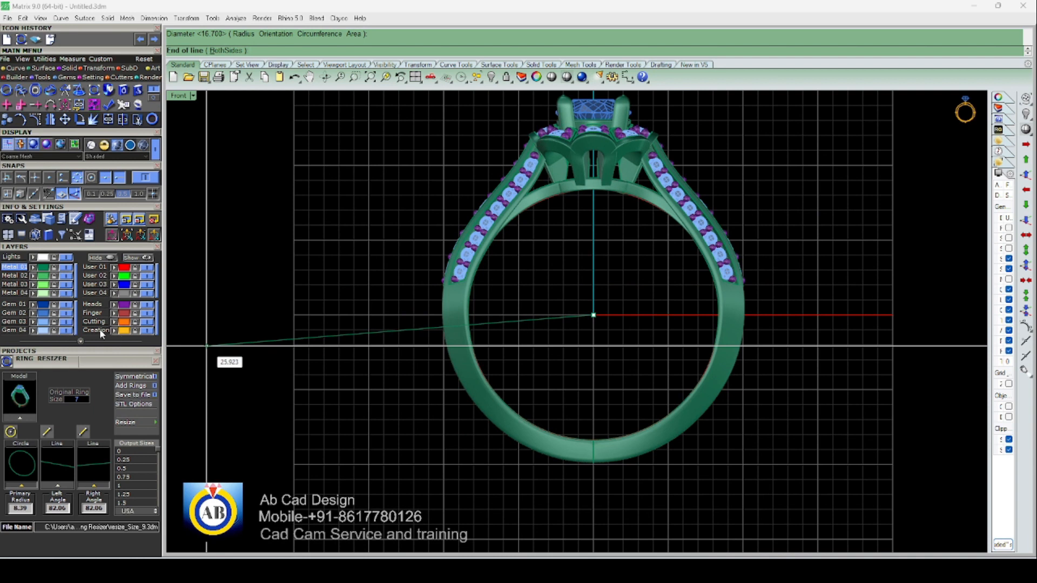
click(604, 321)
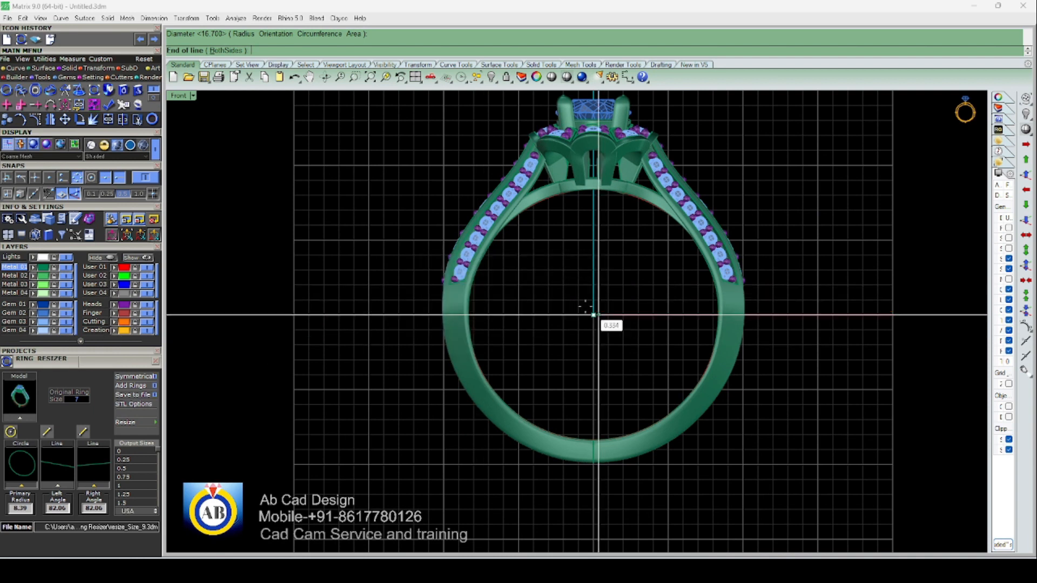
scroll(340, 315, up, 3)
scroll(382, 292, down, 3)
scroll(458, 281, down, 2)
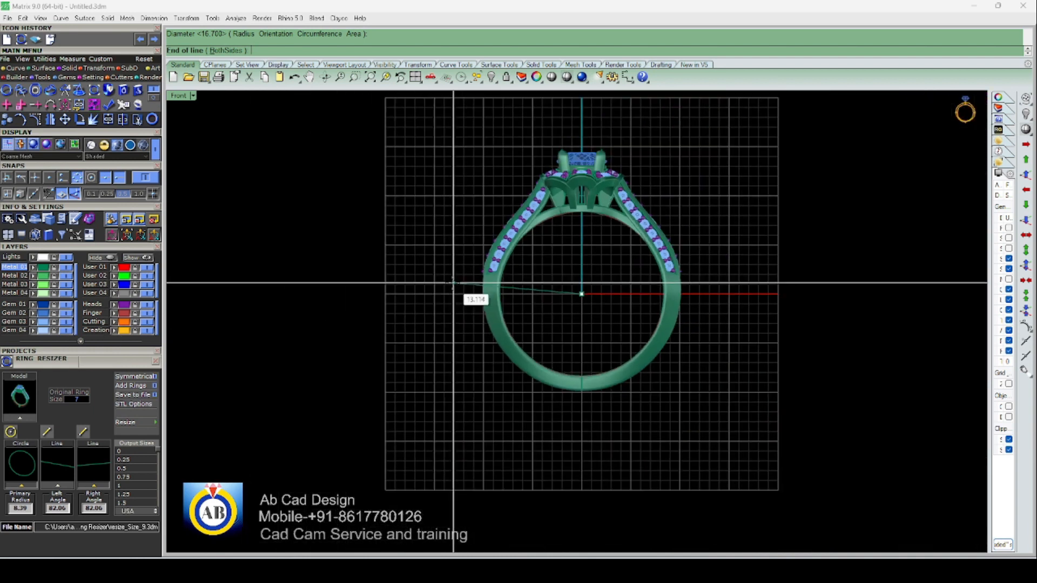
scroll(366, 294, up, 3)
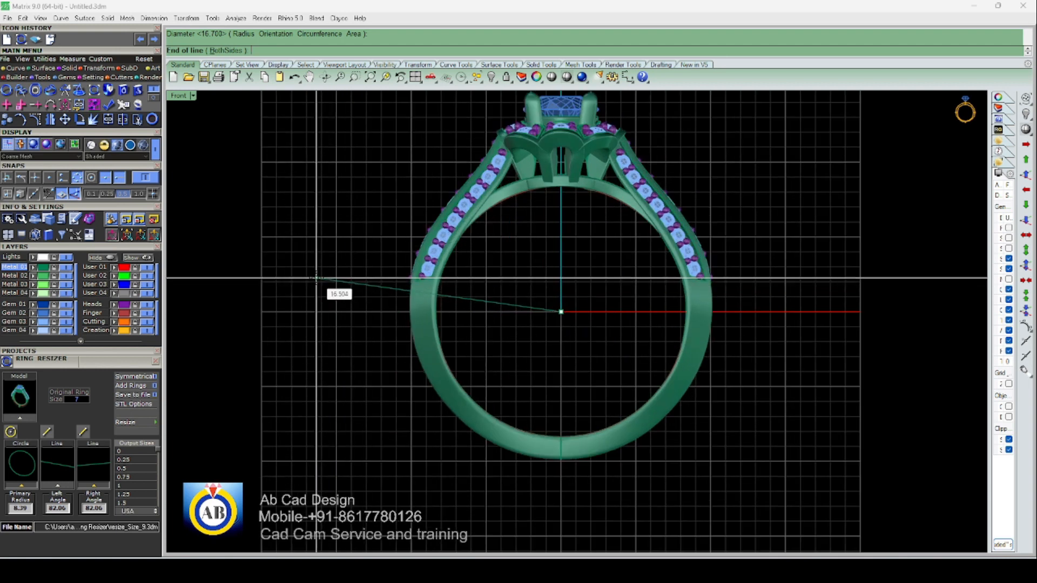
scroll(334, 303, down, 2)
scroll(340, 304, up, 2)
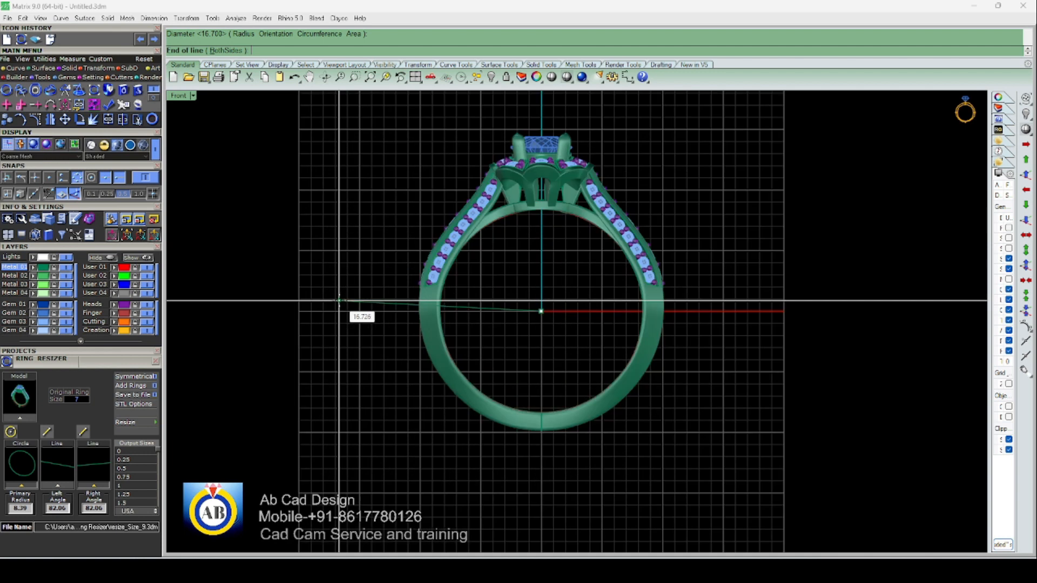
right_drag(341, 303, 347, 321)
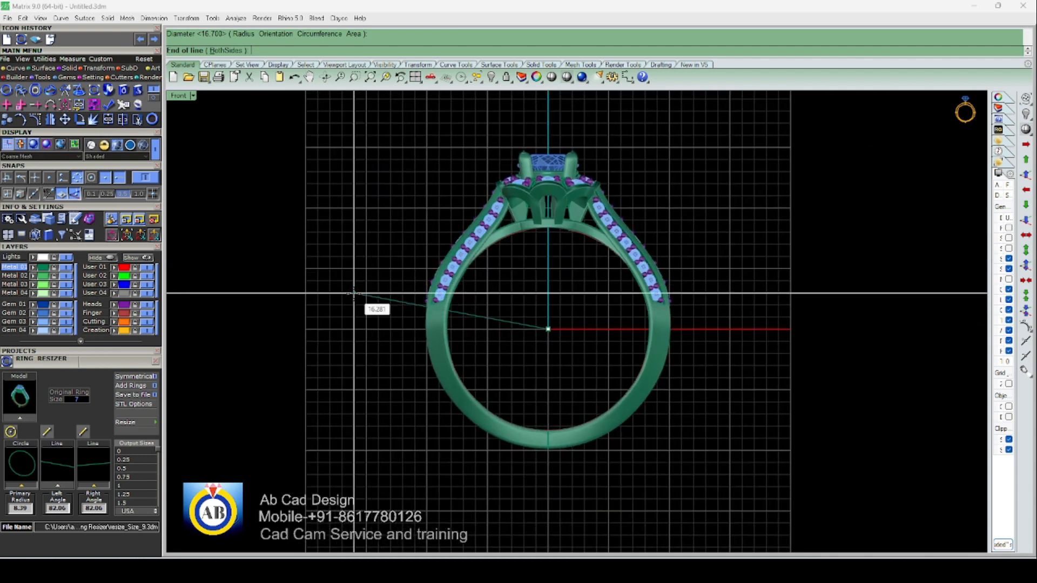
scroll(372, 307, down, 2)
scroll(378, 308, up, 3)
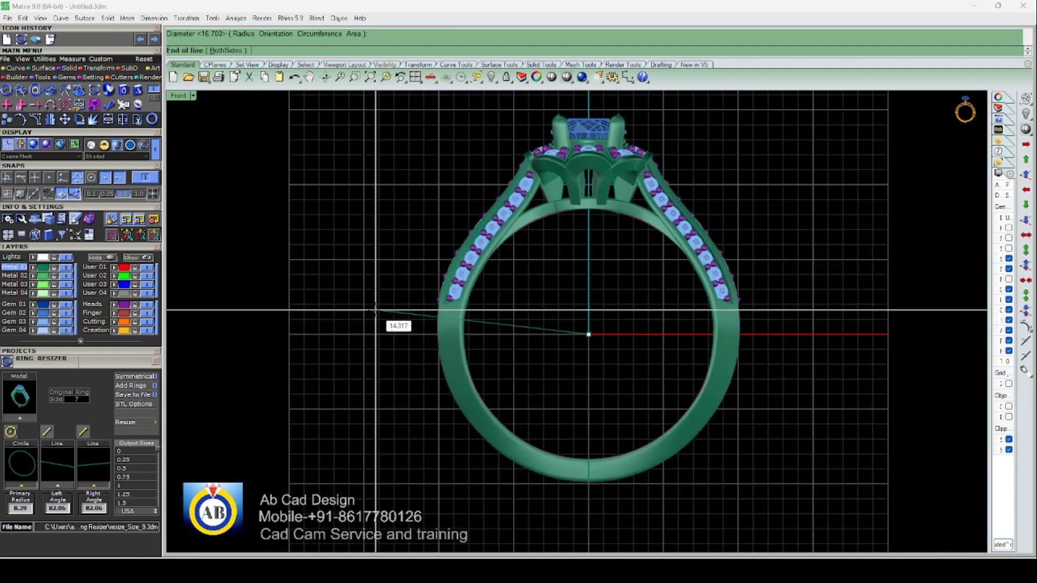
right_drag(375, 309, 382, 295)
scroll(378, 304, up, 2)
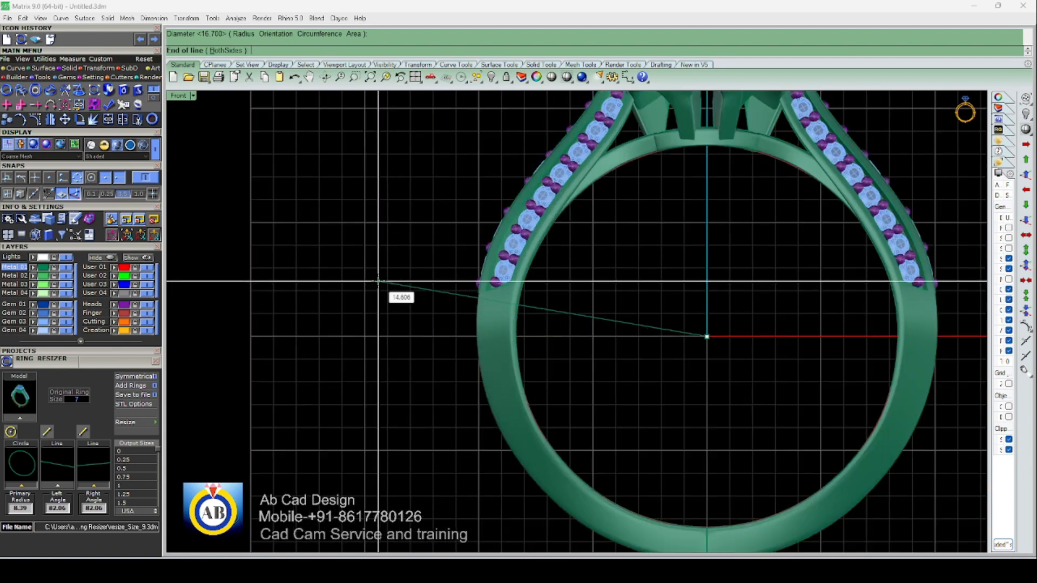
scroll(335, 296, down, 2)
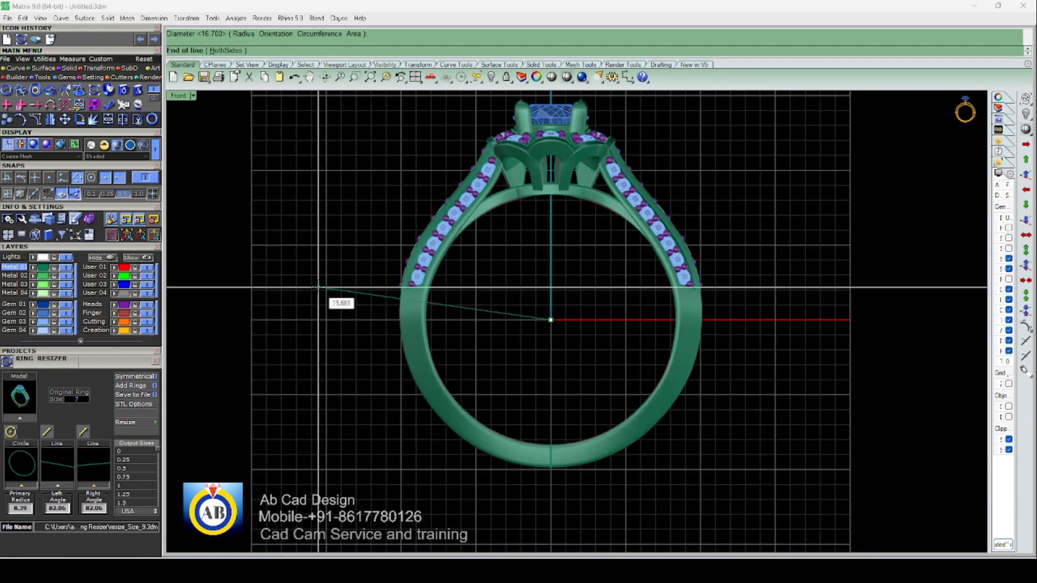
click(319, 287)
scroll(419, 317, down, 3)
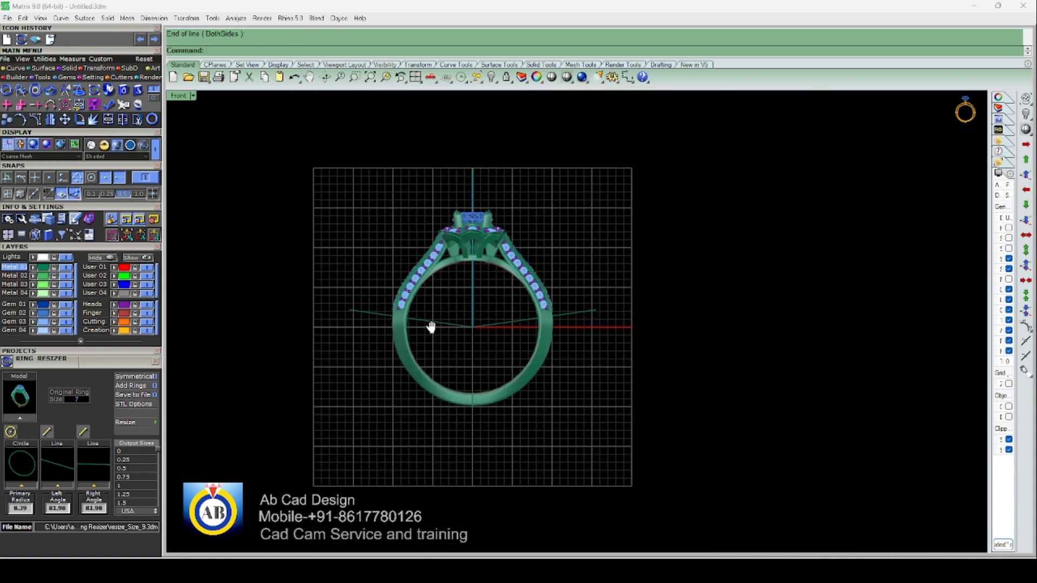
Examine the position of the left and right angle lines relative to the gems on the shank
scroll(511, 318, up, 2)
right_drag(499, 319, 541, 320)
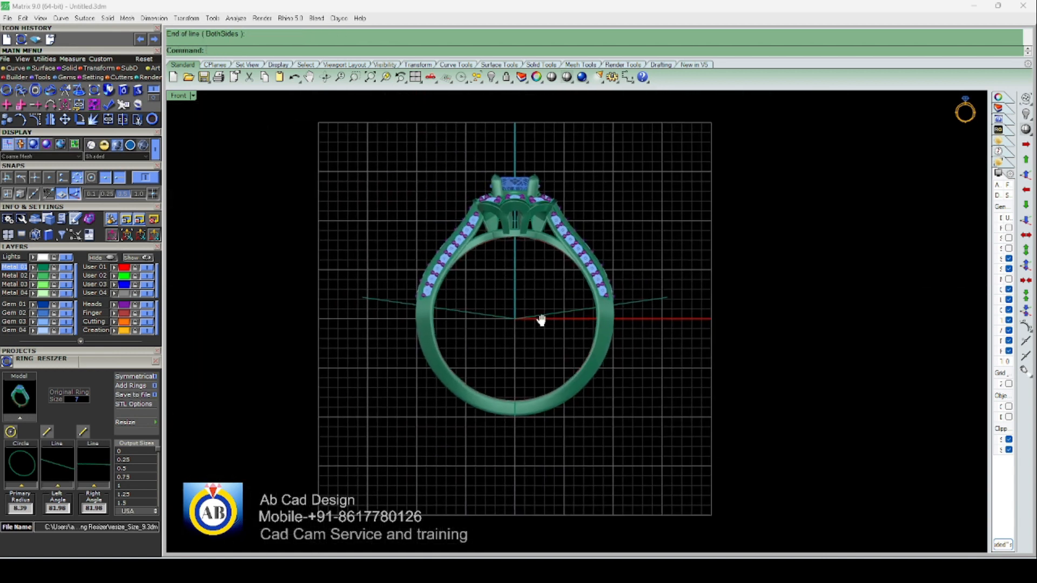
scroll(472, 336, down, 2)
right_drag(472, 336, 575, 352)
scroll(520, 349, up, 2)
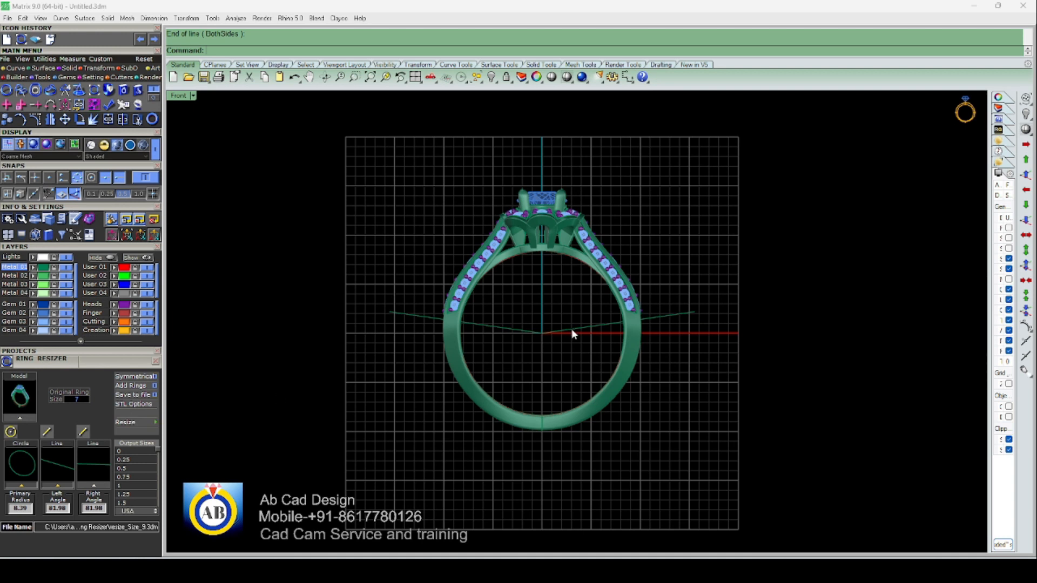
scroll(571, 329, up, 1)
scroll(536, 351, down, 2)
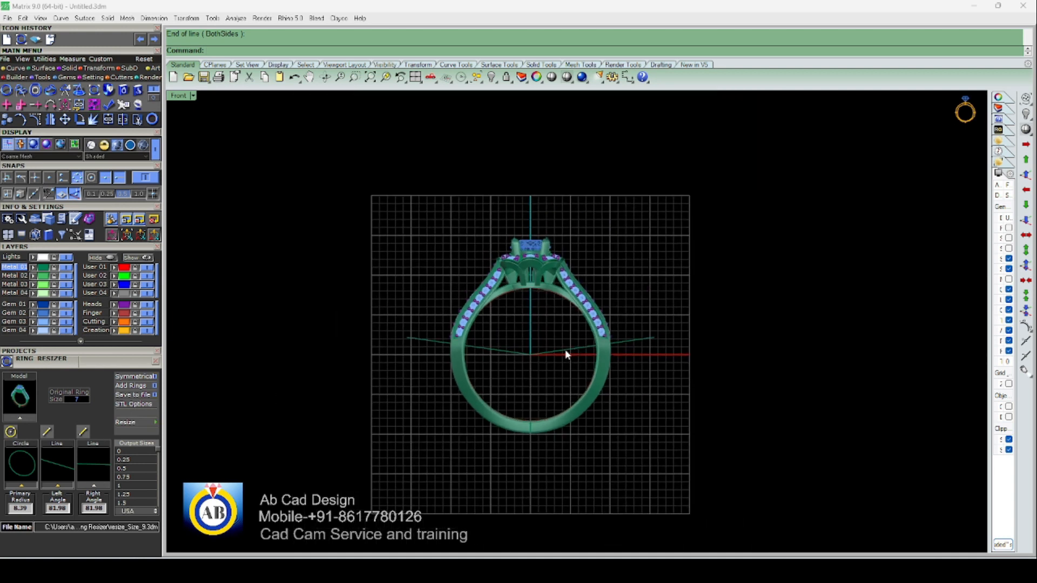
scroll(555, 352, up, 2)
scroll(550, 362, down, 1)
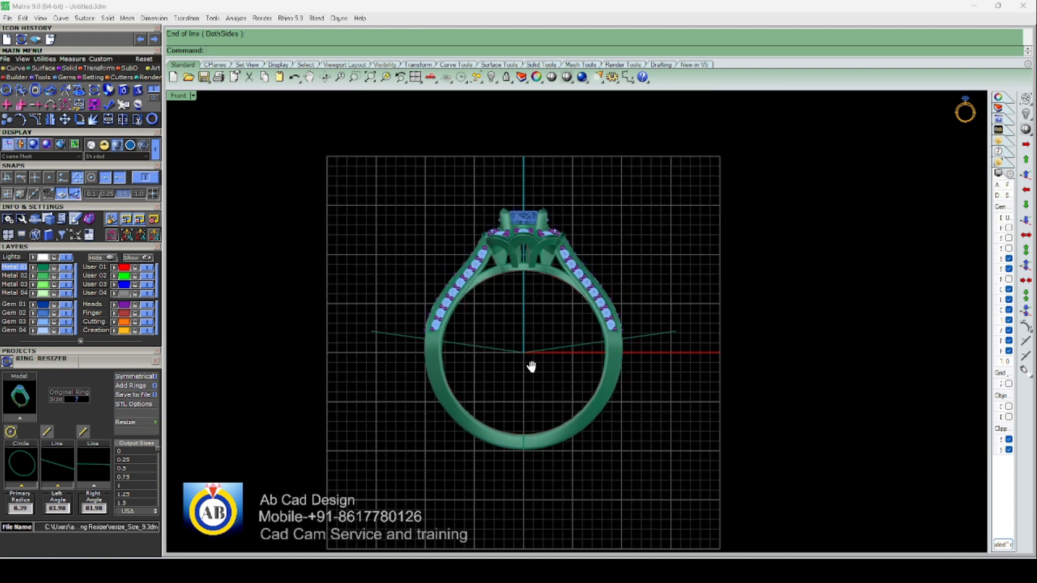
scroll(534, 349, up, 1)
scroll(534, 350, down, 1)
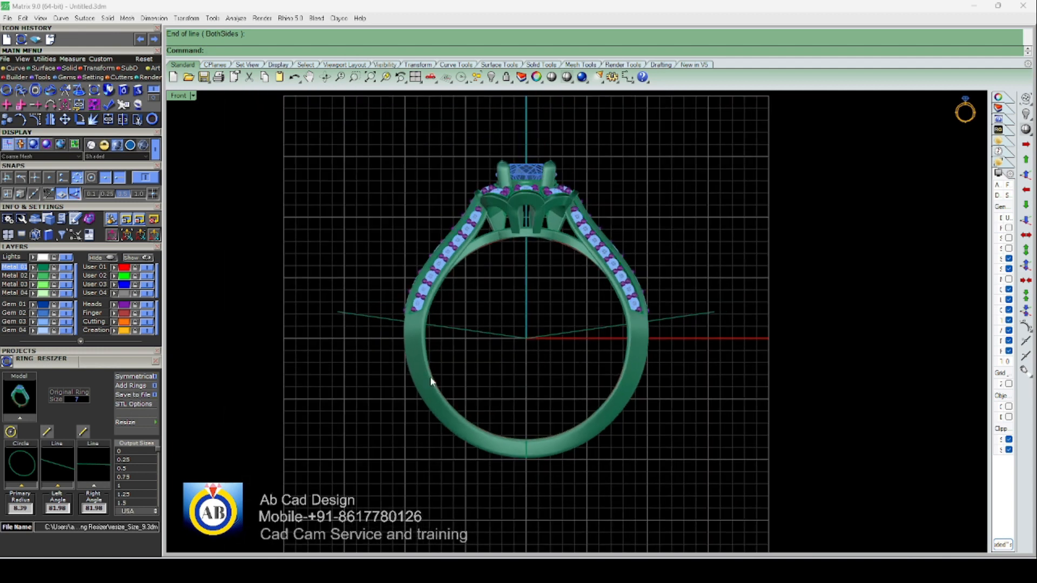
Review the Ring Resizer's STL mesh settings and close them without changes
click(137, 404)
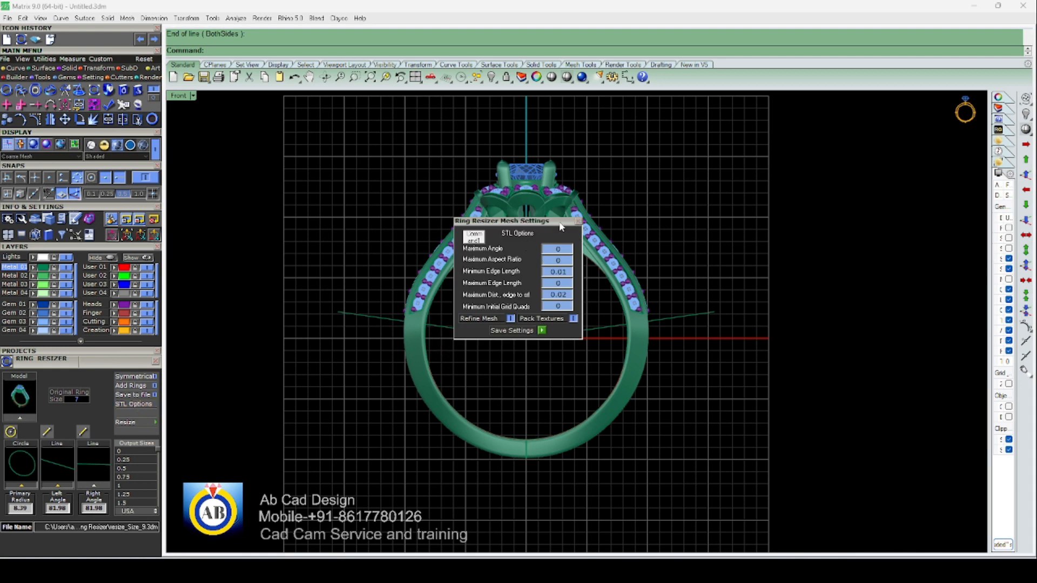
click(578, 222)
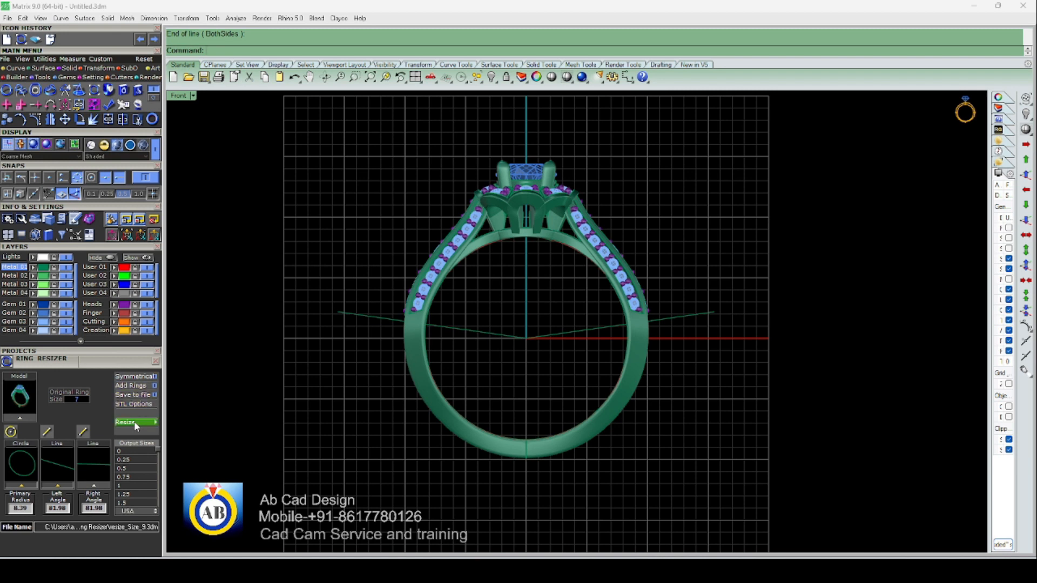
Show the complete ring in the Perspective view
scroll(459, 356, down, 2)
right_drag(488, 356, 472, 301)
key(ctrl+F4)
scroll(477, 341, down, 3)
scroll(558, 311, up, 4)
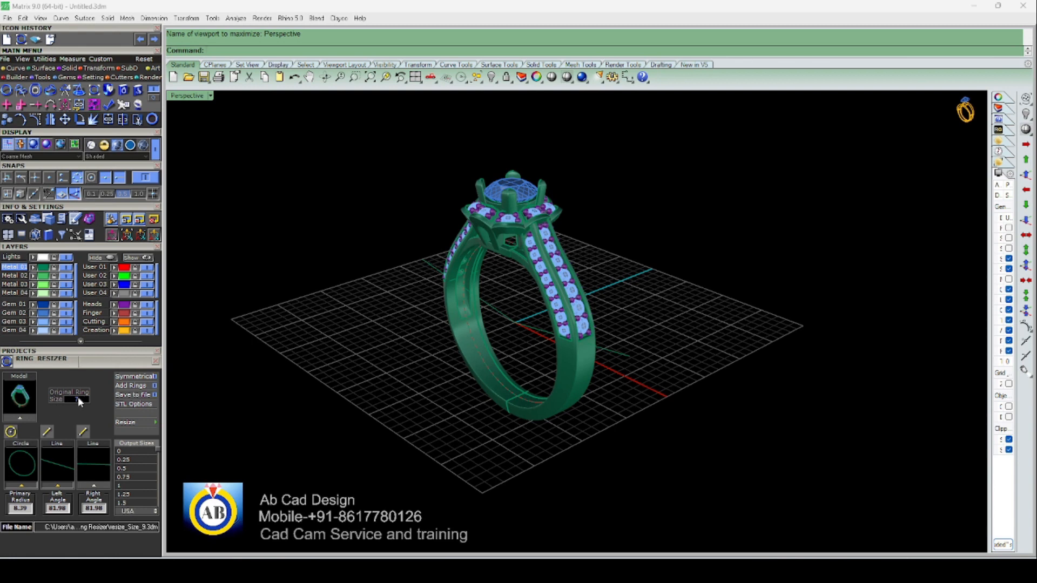
Choose 8 as the only output size and resize the ring
drag(158, 454, 158, 480)
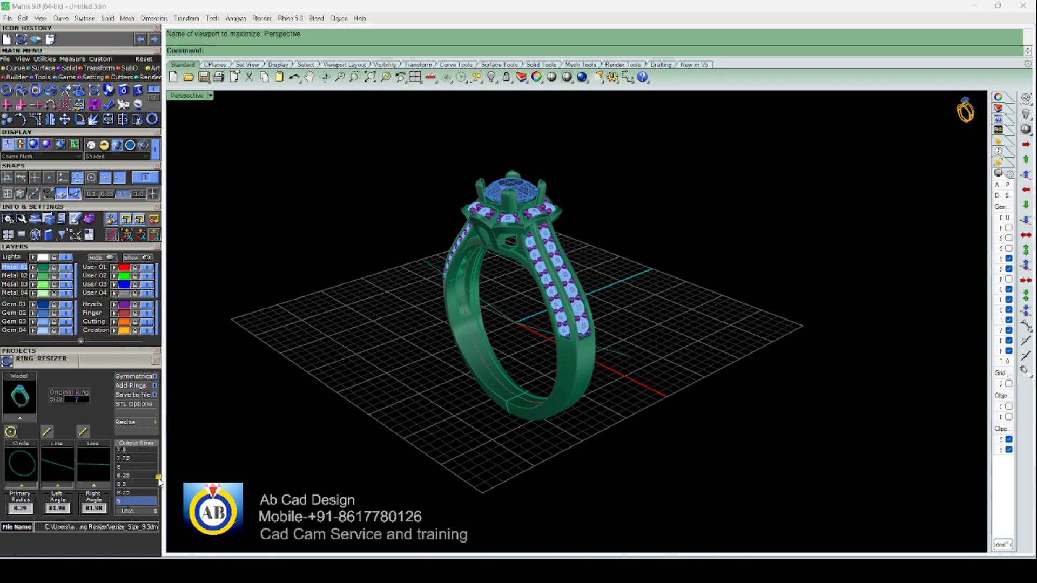
click(131, 467)
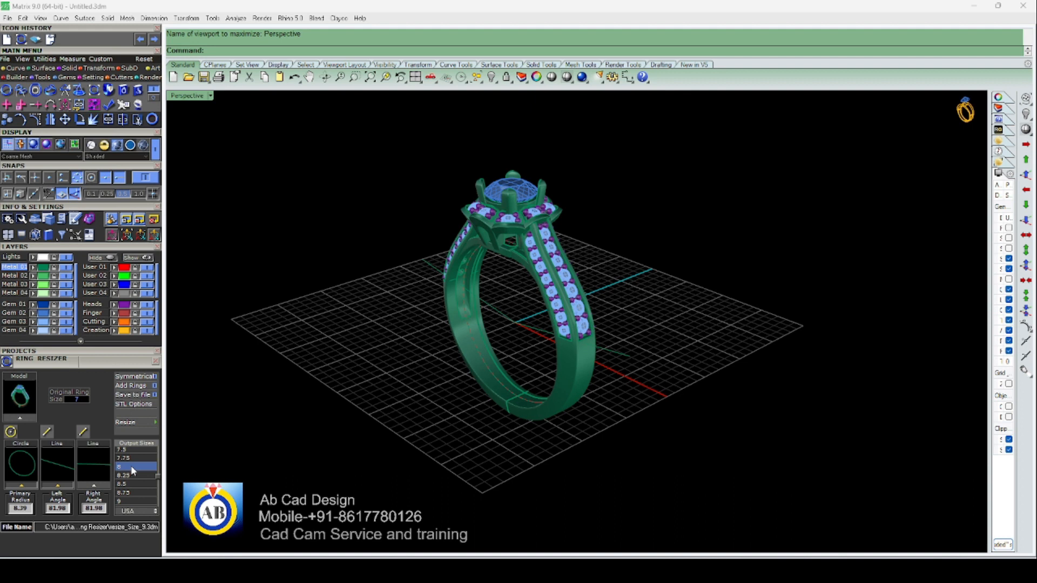
scroll(440, 409, up, 7)
scroll(462, 408, down, 7)
right_drag(466, 411, 473, 423)
scroll(469, 377, down, 6)
right_drag(469, 377, 468, 378)
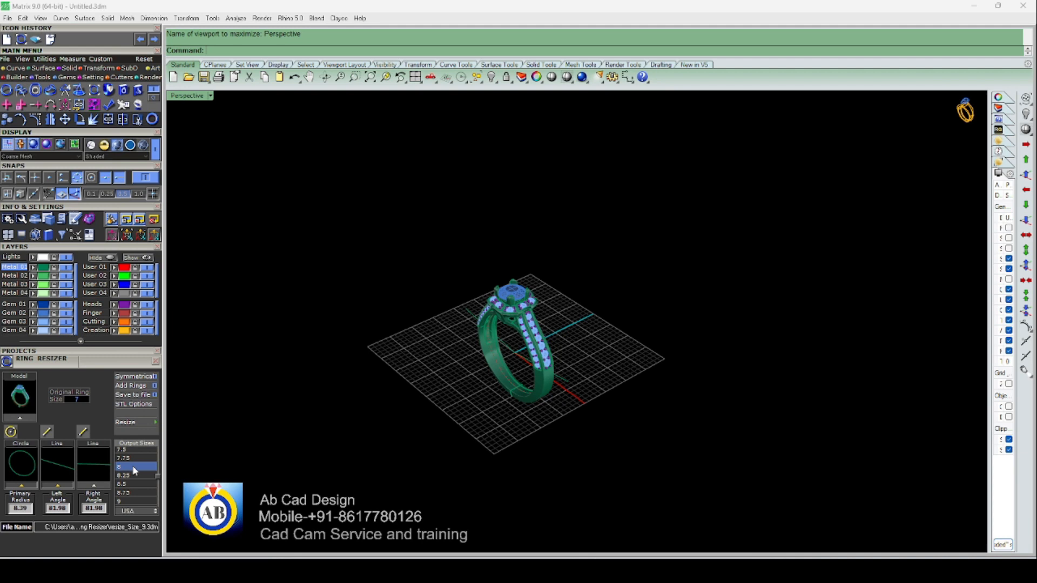
click(139, 422)
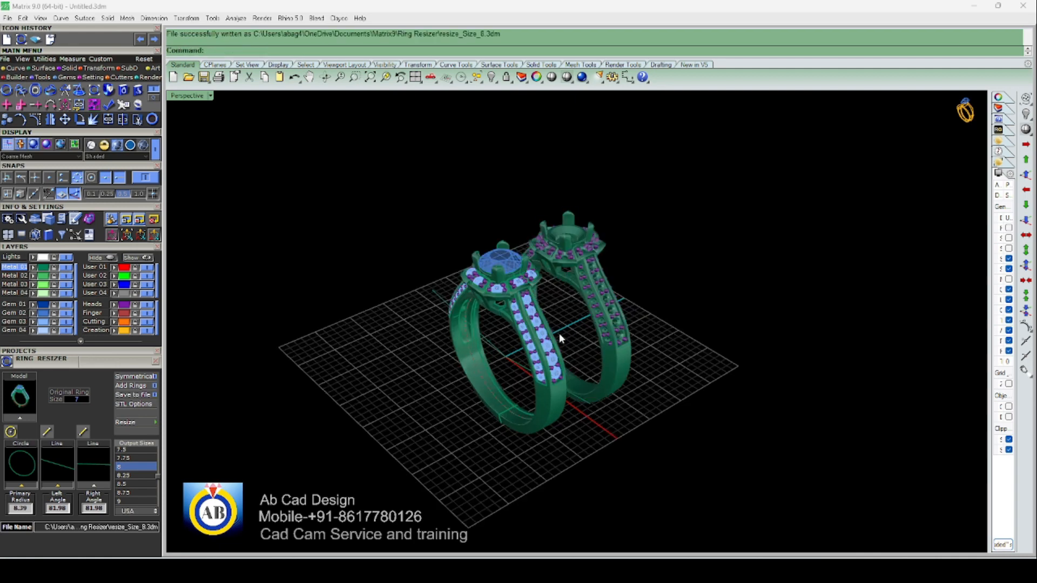
Inspect the resized ring beside the original, picking individual meshes to check its metal and prongs
mouse_move(581, 331)
right_down()
mouse_move(468, 315)
mouse_move(534, 309)
mouse_move(537, 331)
mouse_move(544, 292)
mouse_move(549, 322)
mouse_move(629, 305)
mouse_move(571, 323)
right_up()
scroll(534, 309, down, 7)
scroll(537, 331, up, 9)
click(611, 329)
scroll(559, 323, down, 8)
scroll(548, 322, up, 9)
click(572, 318)
scroll(573, 317, down, 8)
click(595, 299)
scroll(595, 299, down, 3)
scroll(569, 320, up, 5)
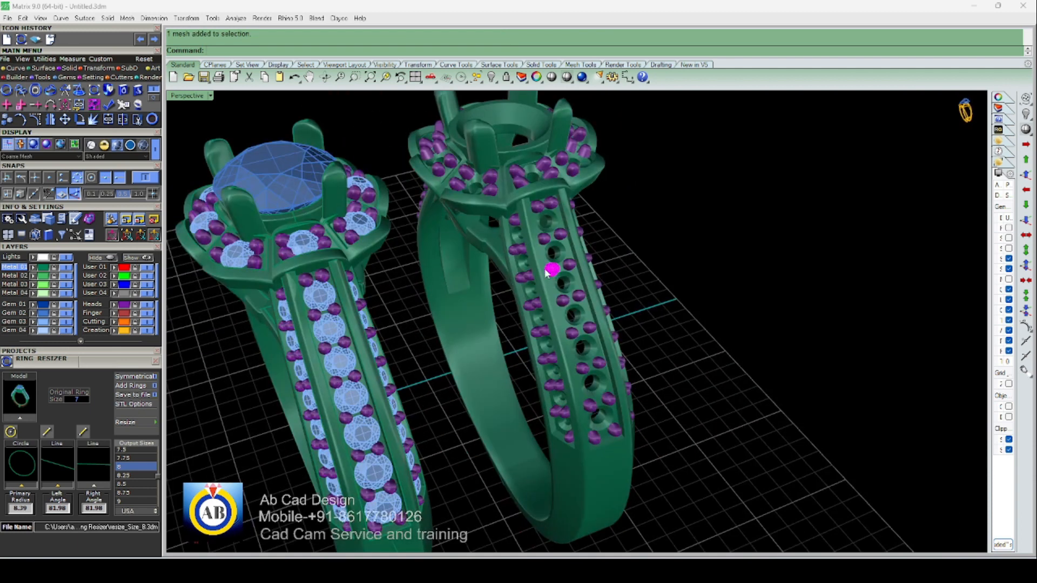
Select all meshes of the resized ring and group them into one object
scroll(551, 273, down, 4)
right_drag(511, 268, 489, 189)
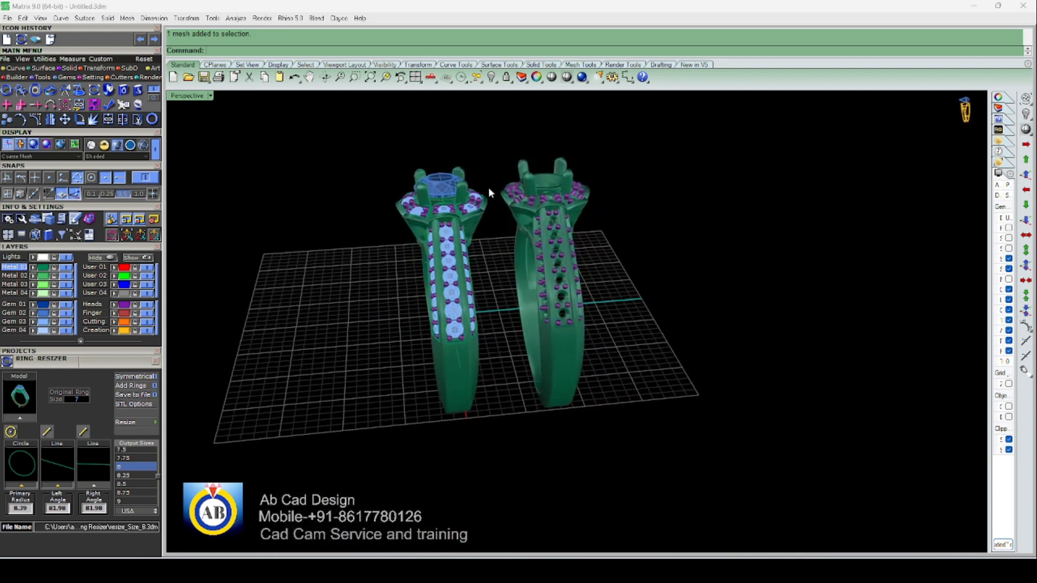
drag(506, 181, 670, 438)
right_drag(636, 419, 630, 381)
key(ctrl+g)
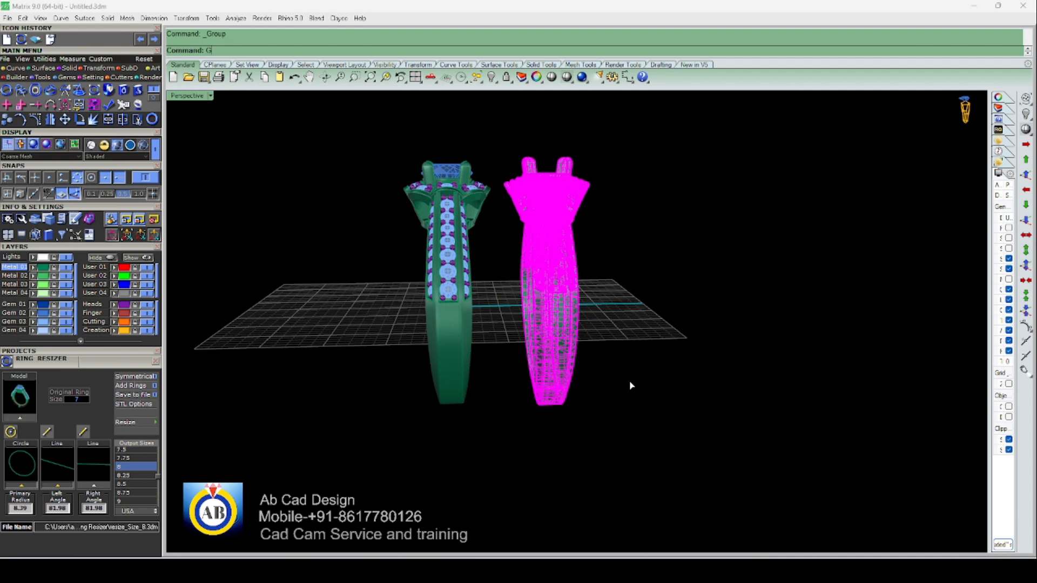
right_drag(613, 327, 598, 363)
click(598, 362)
Compare the grouped resized ring with the original from several angles, checking the gem seats and shank
scroll(597, 362, down, 2)
right_drag(516, 300, 579, 301)
scroll(562, 306, down, 4)
scroll(562, 318, up, 7)
scroll(562, 329, down, 3)
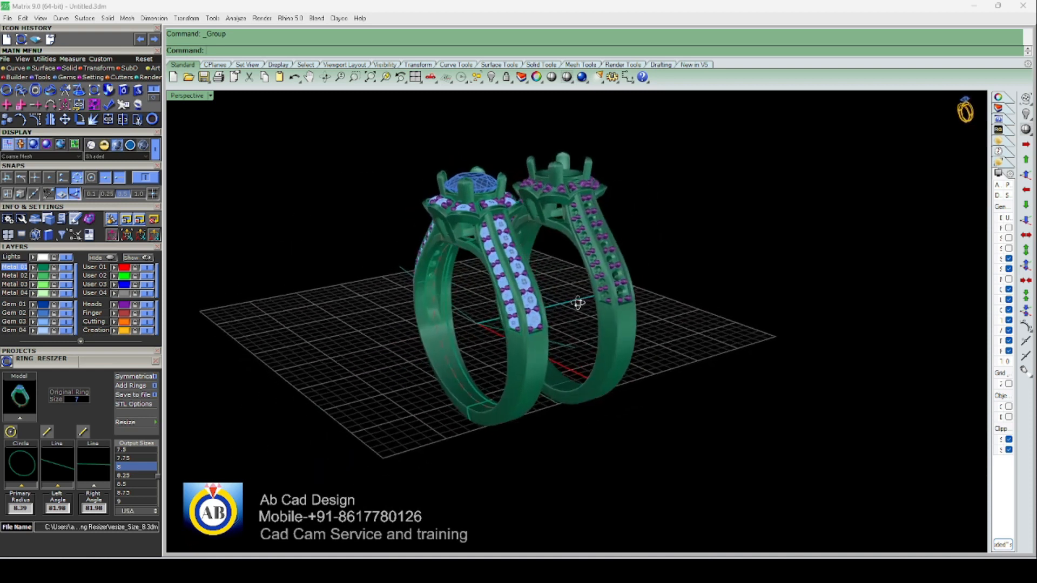
scroll(579, 300, down, 3)
scroll(521, 302, up, 3)
right_drag(503, 287, 557, 306)
scroll(571, 290, up, 2)
scroll(567, 290, down, 2)
scroll(567, 290, down, 4)
scroll(569, 293, up, 7)
scroll(584, 276, up, 4)
scroll(518, 271, down, 4)
right_drag(495, 271, 526, 259)
scroll(508, 262, down, 4)
scroll(515, 261, up, 3)
scroll(508, 267, down, 3)
scroll(524, 260, up, 4)
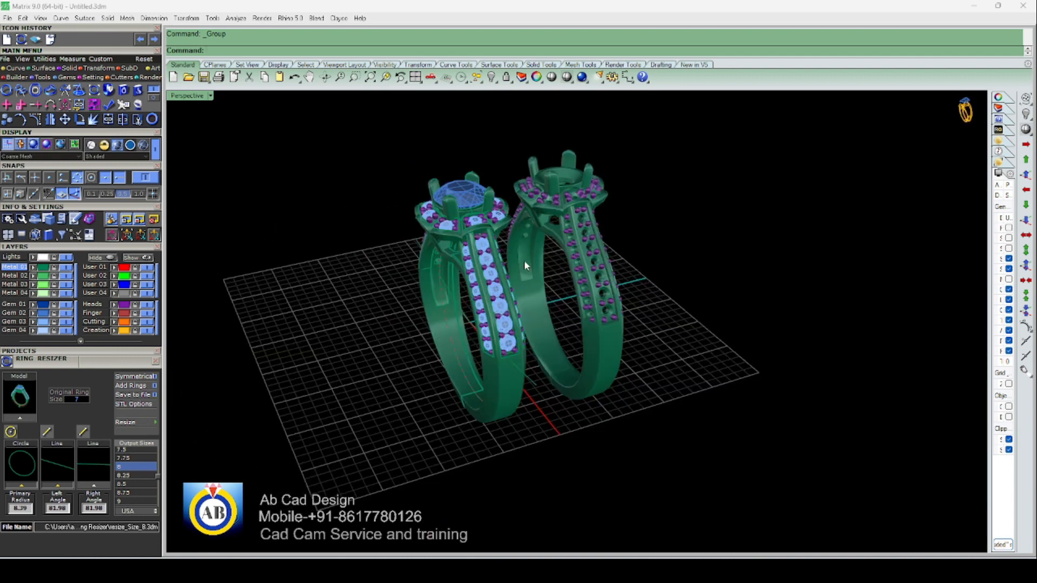
Select all of the original ring's gems by their Gem layers, then copy and paste them in place
click(42, 324)
click(44, 316)
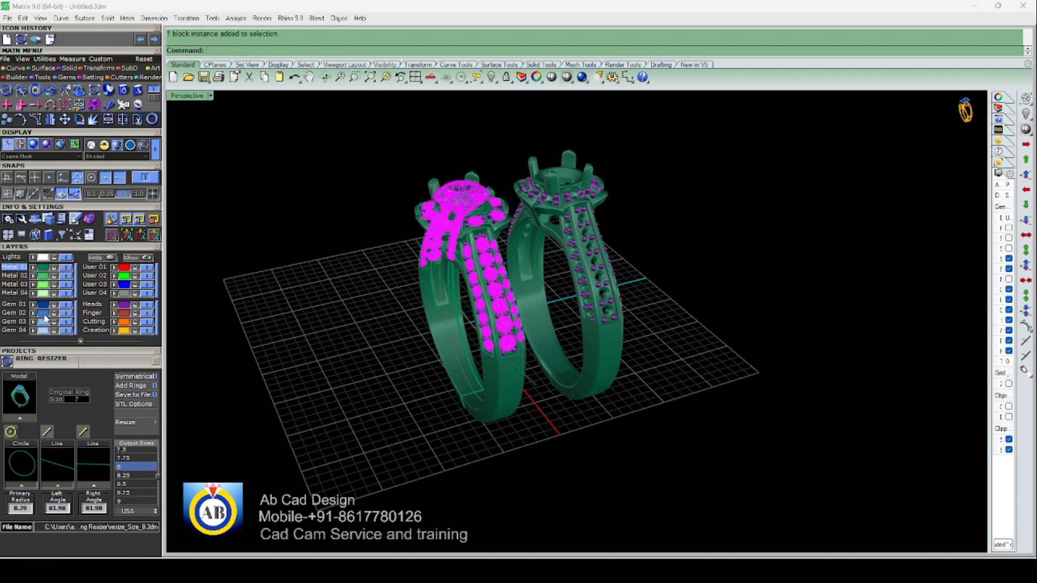
right_drag(527, 309, 487, 312)
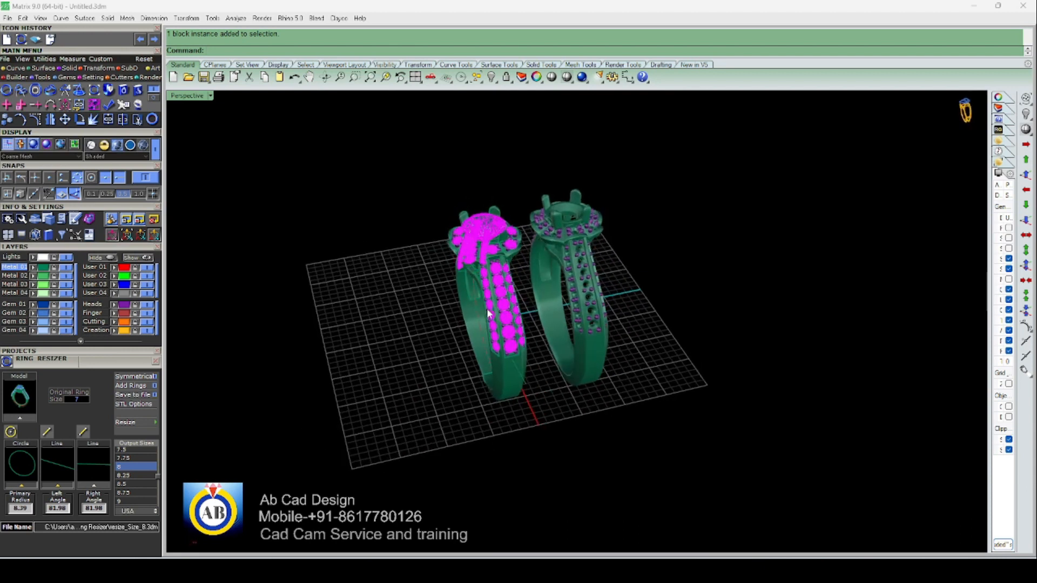
key(ctrl+c)
key(ctrl+v)
right_drag(486, 313, 173, 268)
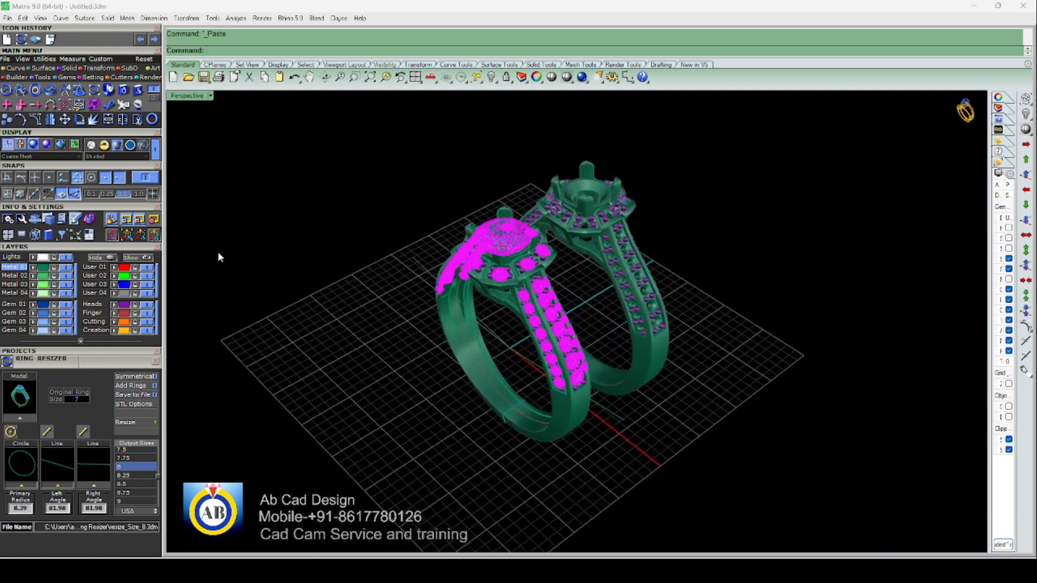
Turn on the gumball and move the pasted gems sideways into the seats of the resized ring
click(156, 237)
scroll(495, 305, up, 6)
scroll(496, 304, down, 6)
right_drag(573, 294, 488, 286)
click(506, 245)
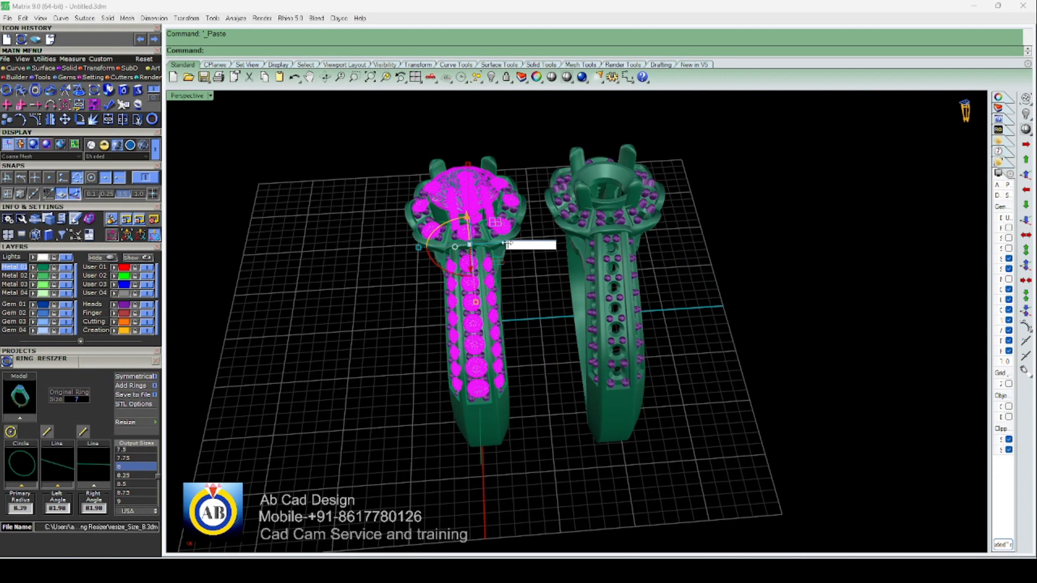
key(Return)
scroll(520, 245, down, 3)
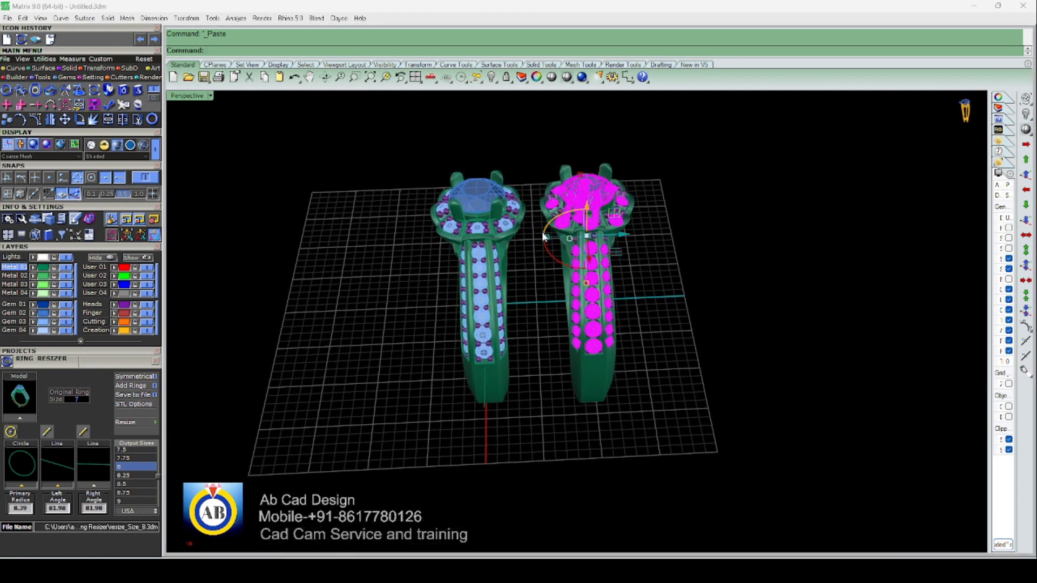
click(540, 253)
Examine how the copied gems fit the head, halo and shank seats of the resized ring
scroll(567, 294, up, 5)
right_drag(576, 296, 537, 319)
scroll(628, 270, down, 6)
scroll(571, 224, up, 3)
scroll(581, 310, up, 7)
scroll(581, 310, down, 6)
scroll(544, 295, up, 5)
scroll(546, 283, down, 5)
right_drag(547, 284, 597, 264)
scroll(597, 251, up, 5)
scroll(555, 283, down, 7)
scroll(485, 328, up, 6)
scroll(611, 283, down, 5)
scroll(596, 263, up, 5)
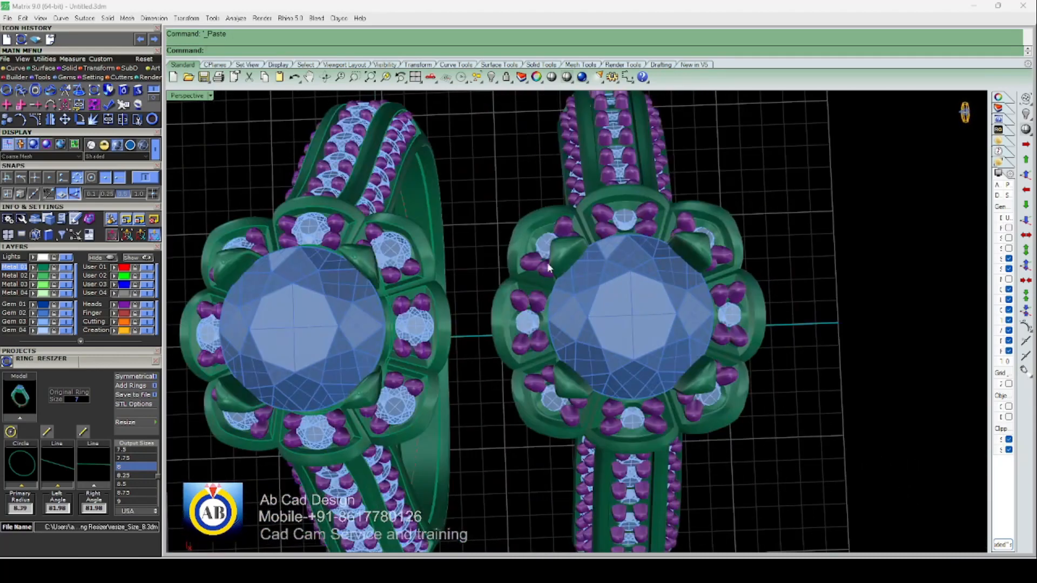
Compare the gem sizes against the prongs and halo seats in the original and resized rings from above
scroll(546, 263, down, 5)
scroll(422, 283, up, 6)
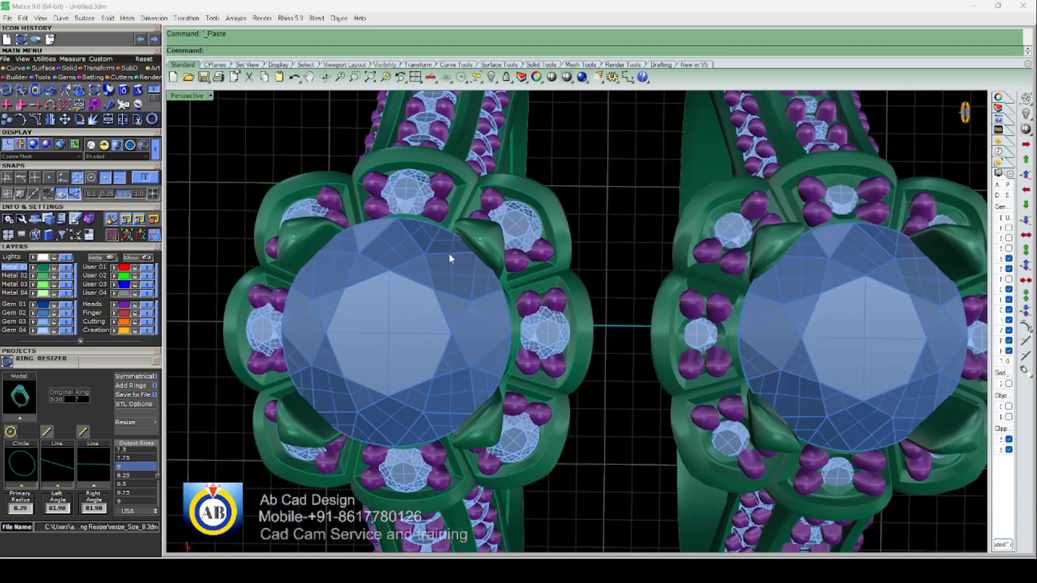
scroll(448, 253, down, 5)
scroll(635, 263, up, 6)
scroll(583, 239, down, 6)
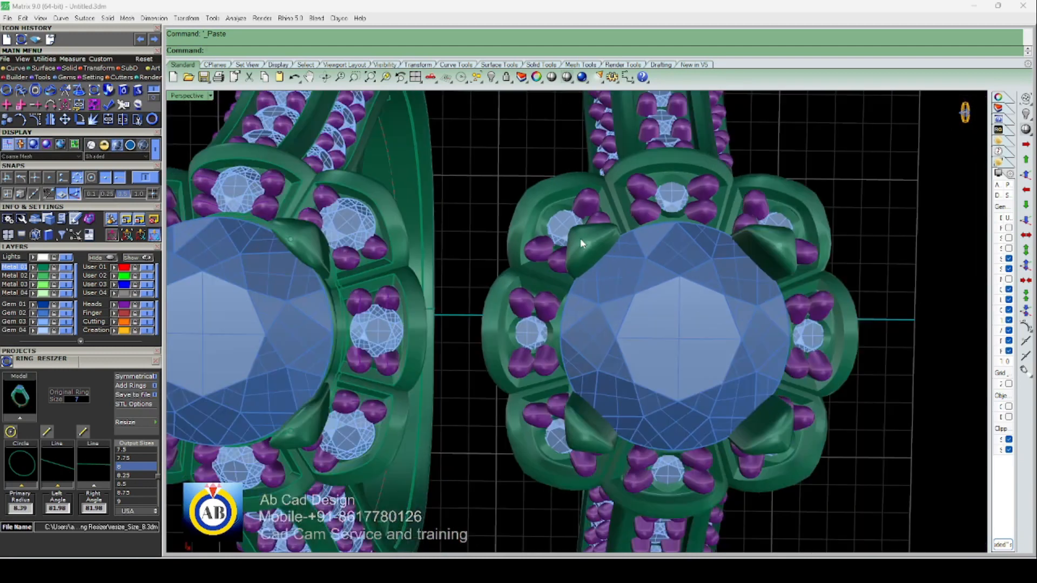
right_drag(609, 283, 617, 272)
scroll(605, 289, down, 6)
right_drag(588, 307, 594, 243)
scroll(594, 243, up, 5)
scroll(597, 270, down, 5)
mouse_move(597, 292)
right_down()
mouse_move(597, 266)
mouse_move(551, 215)
mouse_move(508, 218)
mouse_move(606, 290)
right_up()
Undo the sideways move of the copied gems and clear the selection
key(ctrl+z)
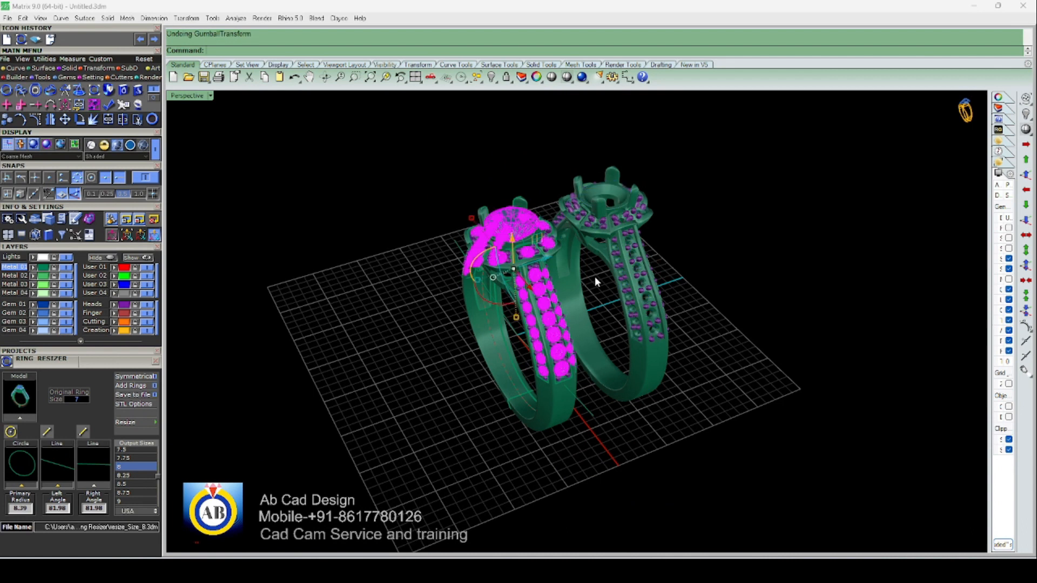
click(588, 275)
right_drag(588, 276, 505, 308)
scroll(589, 267, up, 5)
scroll(578, 272, down, 8)
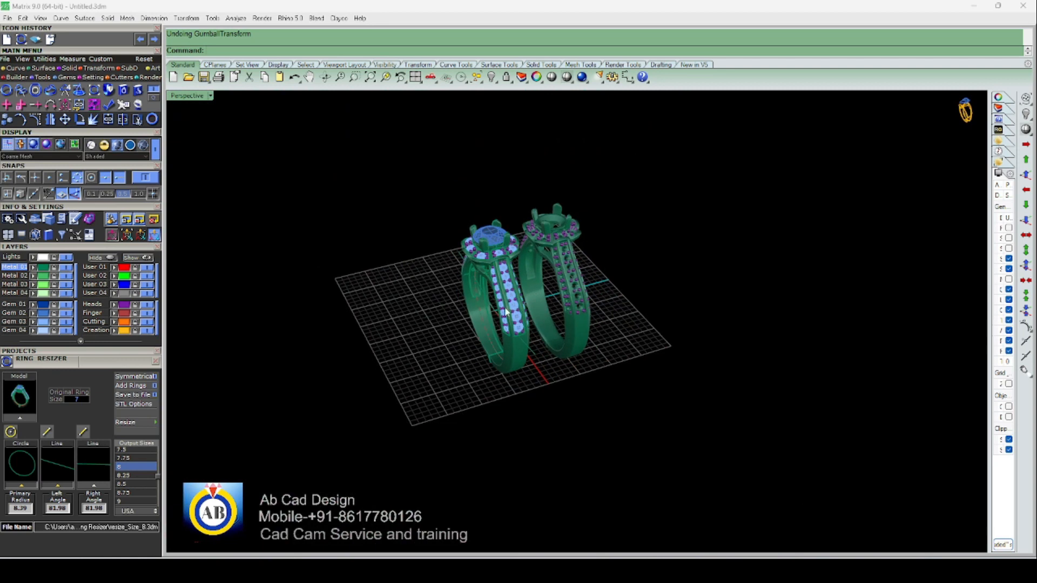
Choose 9 as the Ring Resizer's output size and generate the resized ring
scroll(159, 487, down, 3)
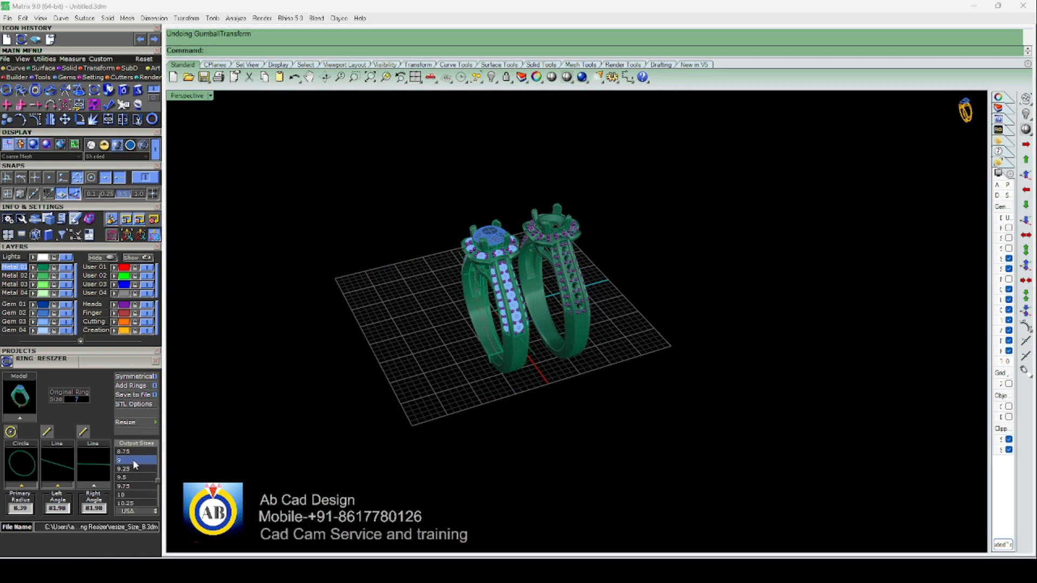
click(138, 422)
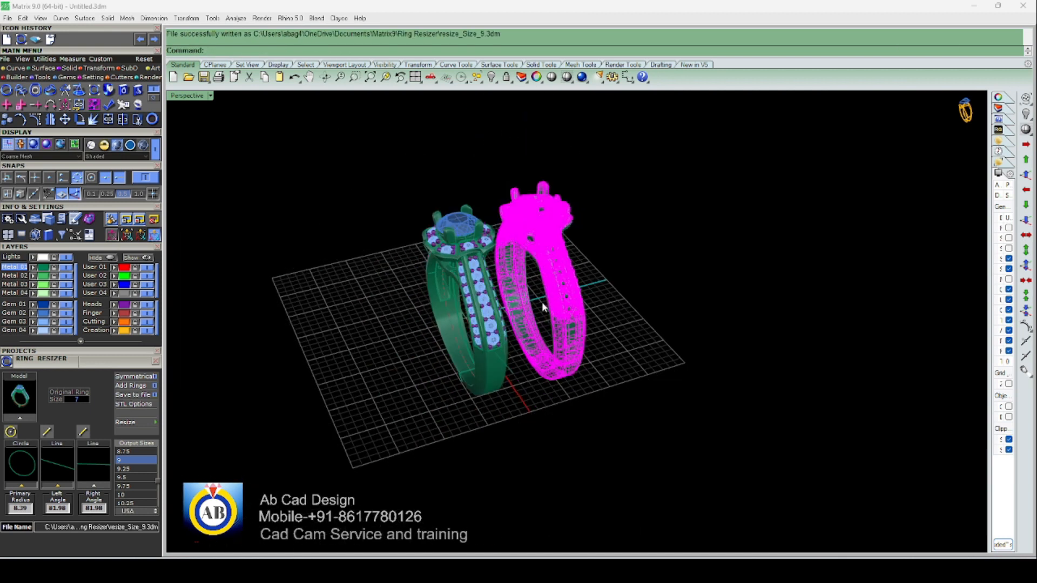
right_drag(543, 306, 577, 317)
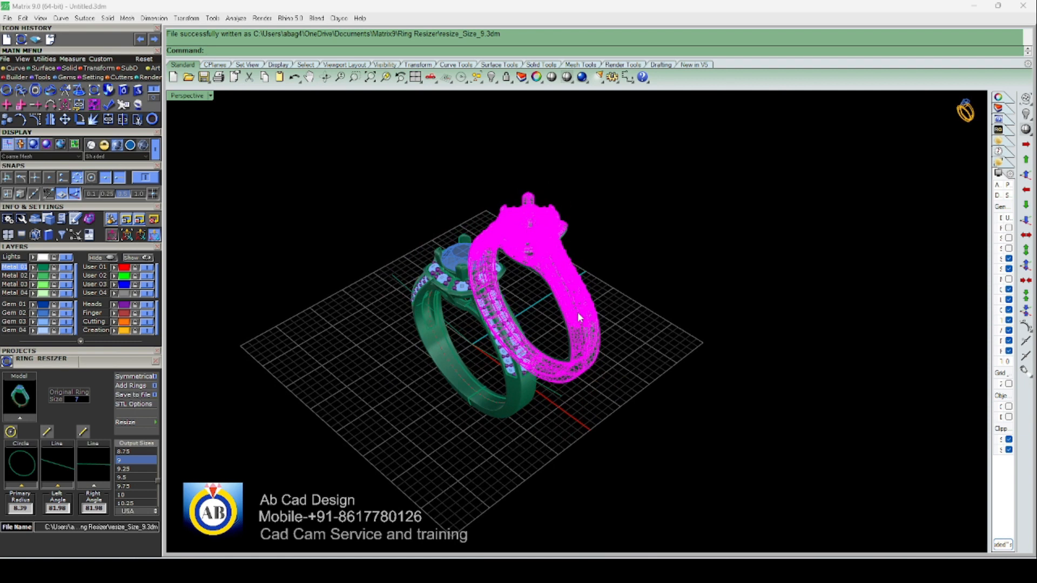
Move the size 9 ring 10 units along the green axis in the Top view, away from the size 8 ring, and deselect it
key(ctrl+F1)
scroll(578, 316, down, 4)
scroll(567, 299, up, 8)
right_drag(535, 302, 524, 318)
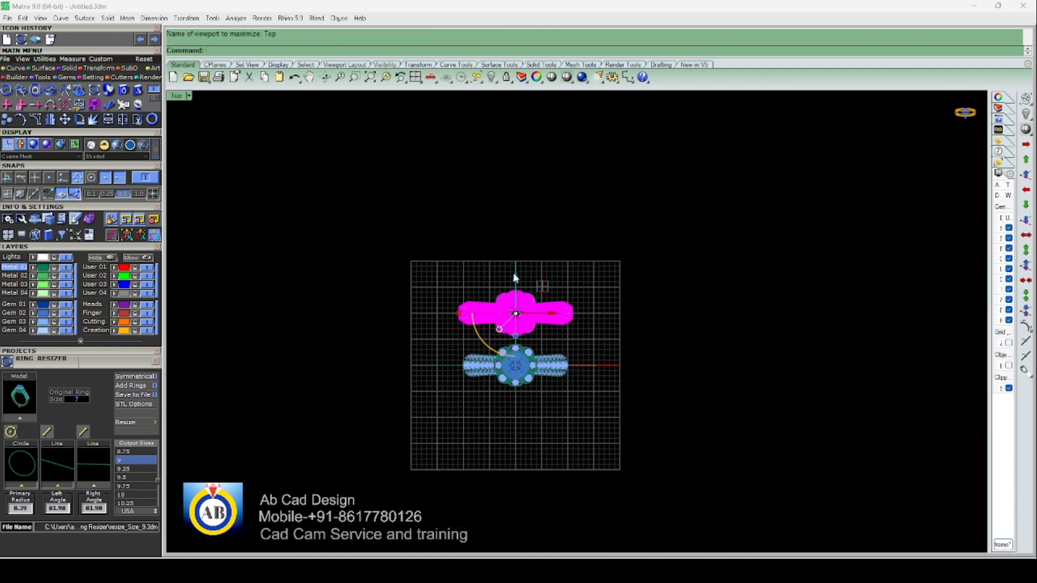
click(516, 281)
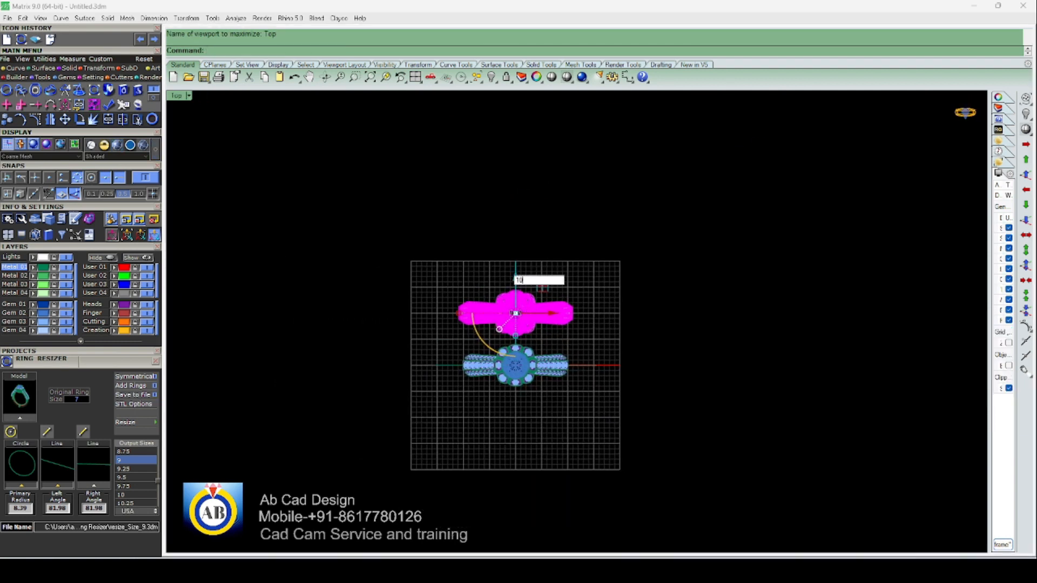
key(Return)
scroll(537, 311, down, 2)
key(ctrl+F4)
right_drag(570, 332, 573, 328)
click(704, 400)
Compare the original ring with the size 8 and size 9 versions from several angles, checking heads and shanks
right_drag(704, 400, 542, 385)
scroll(558, 306, up, 2)
scroll(639, 325, down, 3)
scroll(620, 319, up, 3)
scroll(593, 338, down, 3)
scroll(555, 343, up, 4)
right_drag(599, 339, 563, 269)
scroll(555, 243, down, 6)
scroll(555, 242, up, 8)
scroll(550, 253, down, 4)
scroll(549, 259, up, 5)
scroll(560, 269, down, 7)
scroll(563, 270, up, 3)
scroll(568, 267, down, 3)
scroll(563, 282, up, 5)
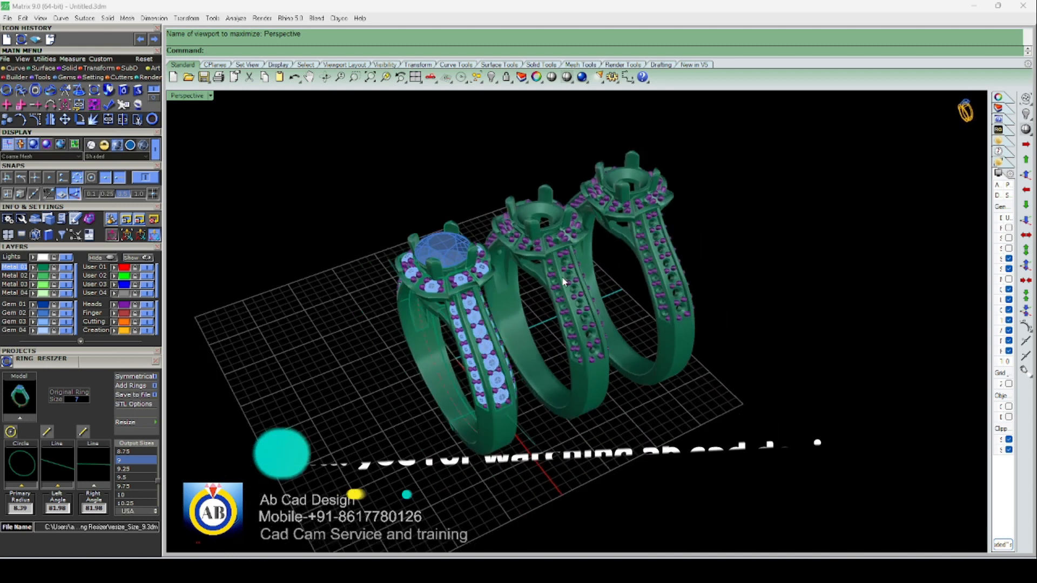
scroll(563, 281, down, 4)
right_drag(562, 287, 608, 290)
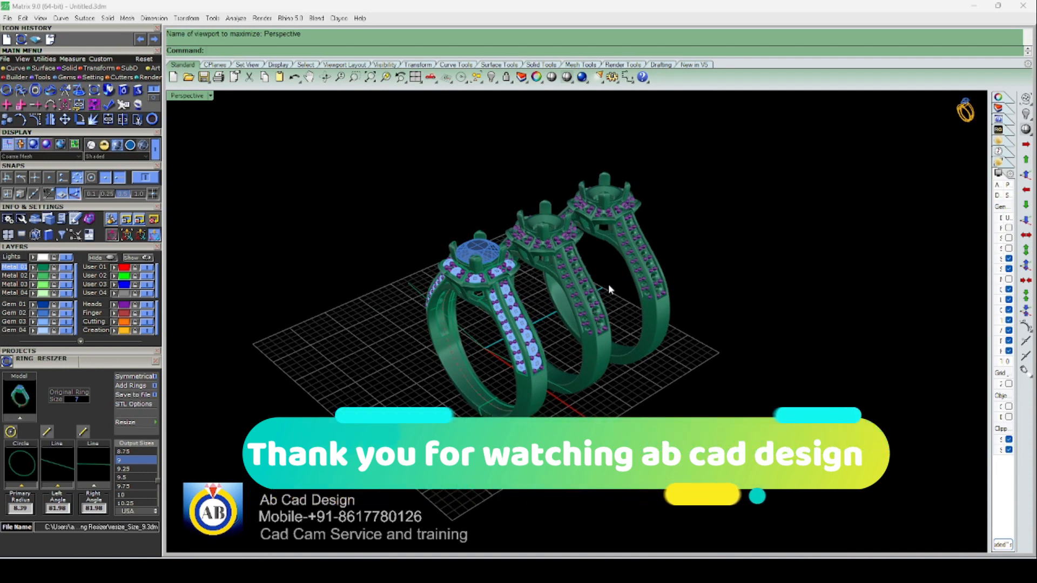
right_drag(600, 279, 648, 291)
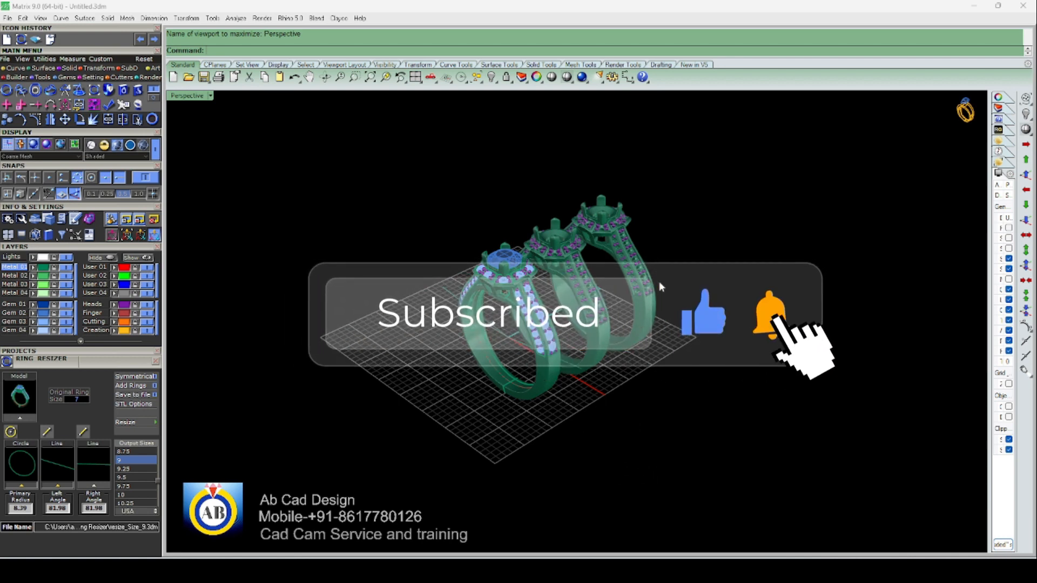
scroll(626, 295, up, 6)
scroll(627, 294, down, 4)
right_drag(626, 295, 599, 291)
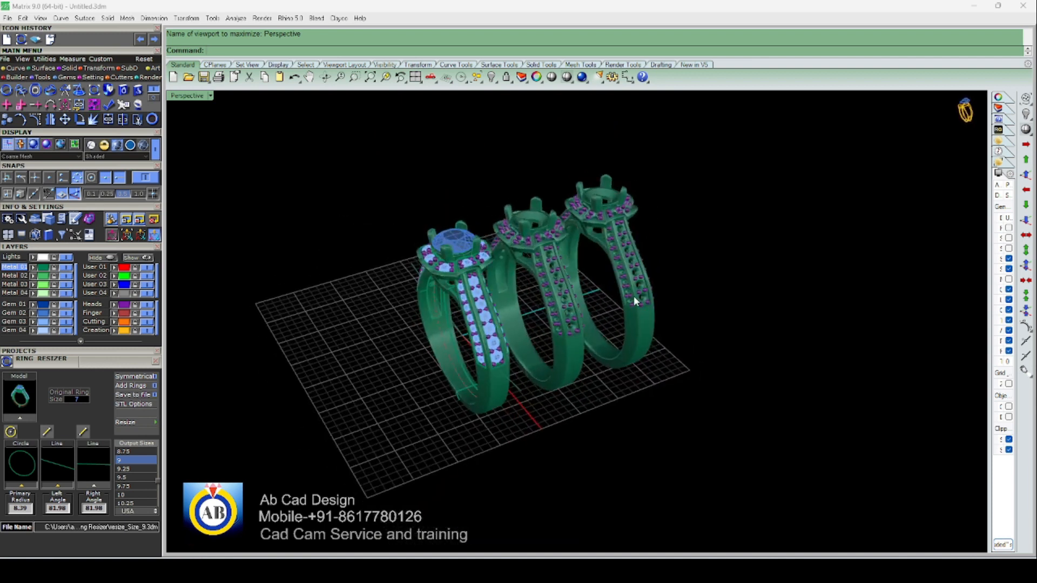
scroll(633, 296, down, 3)
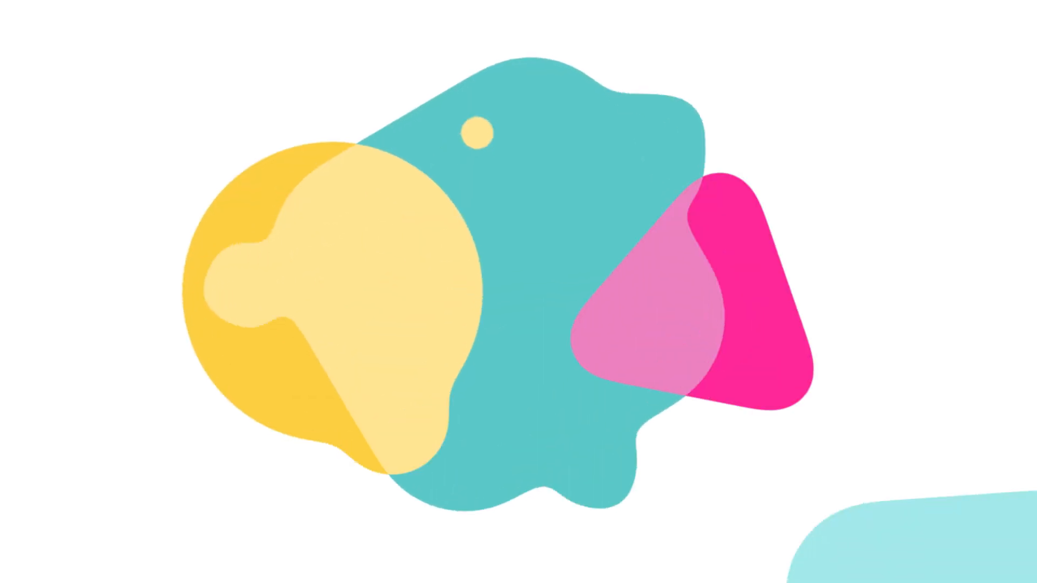